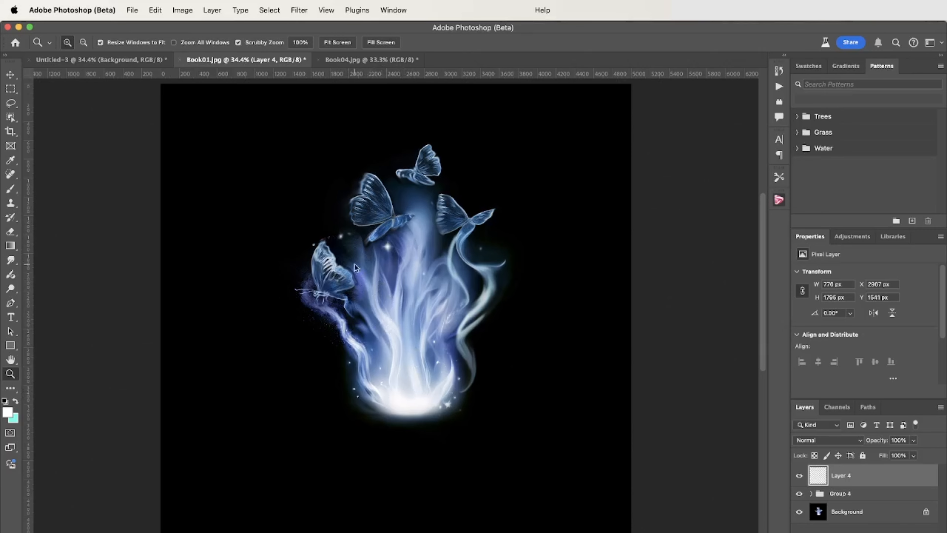
- Compare the finished artwork in the Book04.jpg, Book01.jpg and Untitled-3 documents
left_click(354, 56)
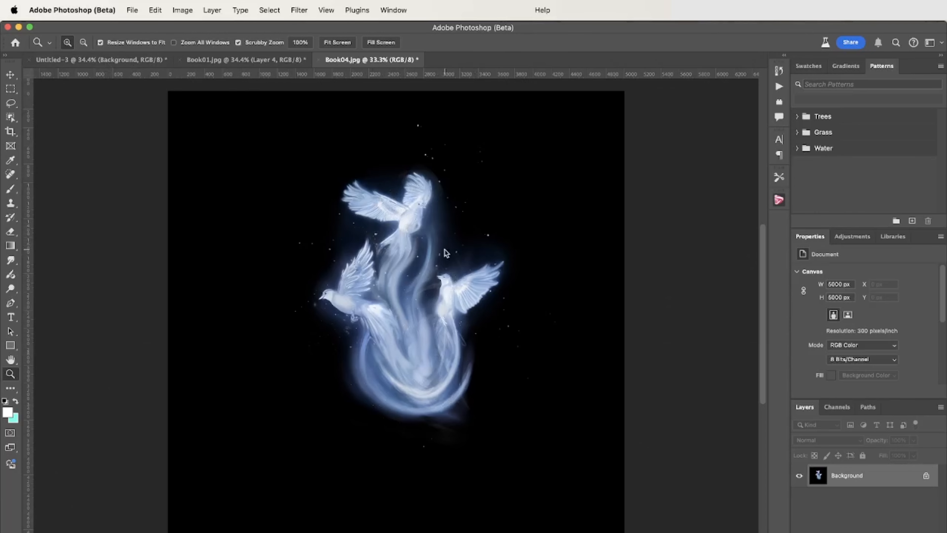
left_click(283, 62)
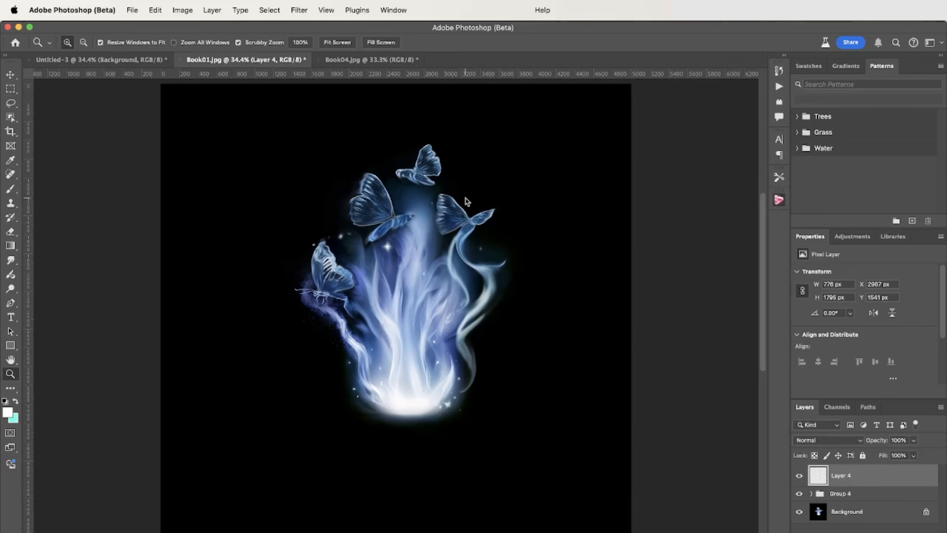
left_click(124, 61)
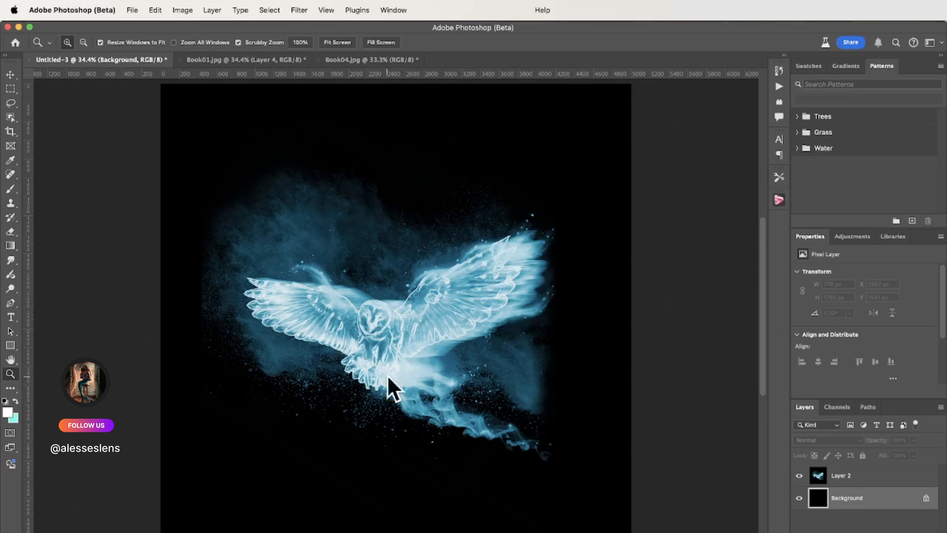
left_click(247, 60)
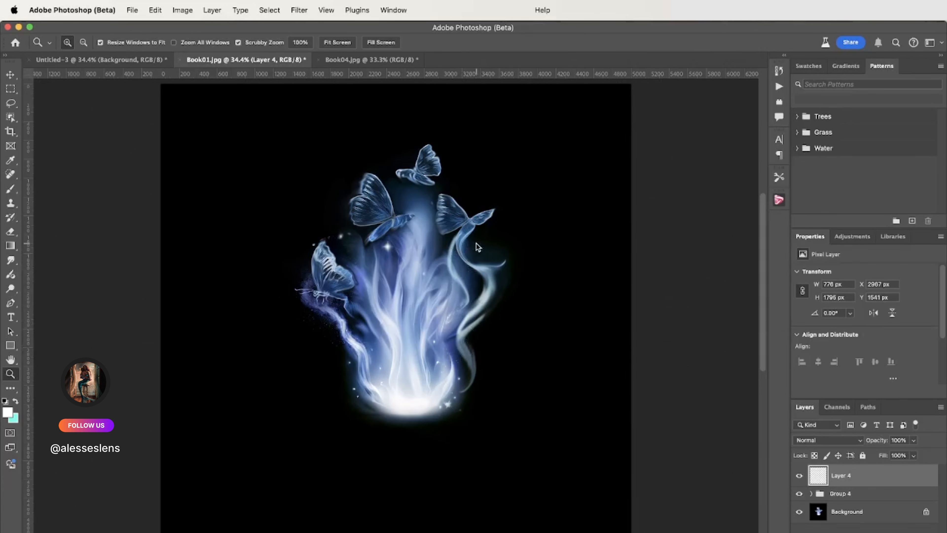
- Add a new layer above Layer 4 in Book01.jpg and choose the soft round brush with 0% hardness
left_click_drag(458, 360, 454, 372)
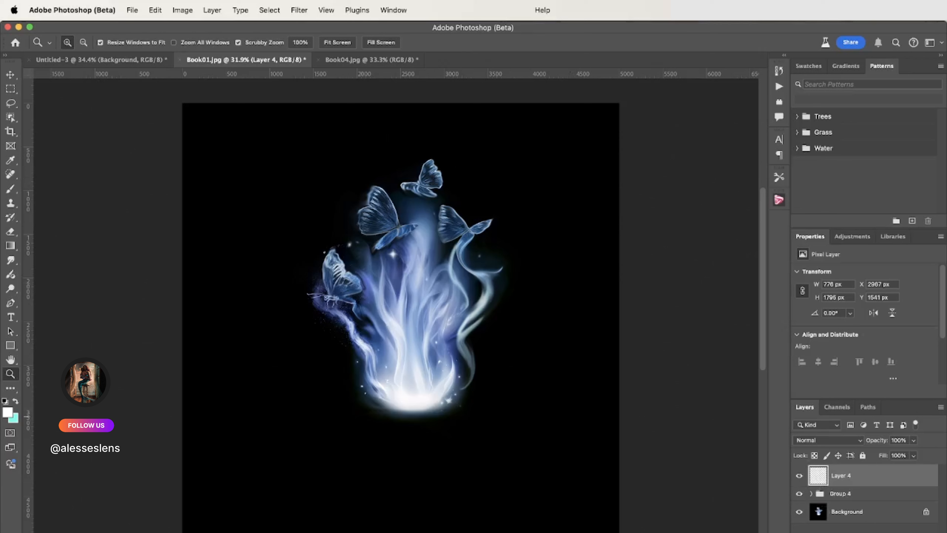
key("super+shift+alt+n")
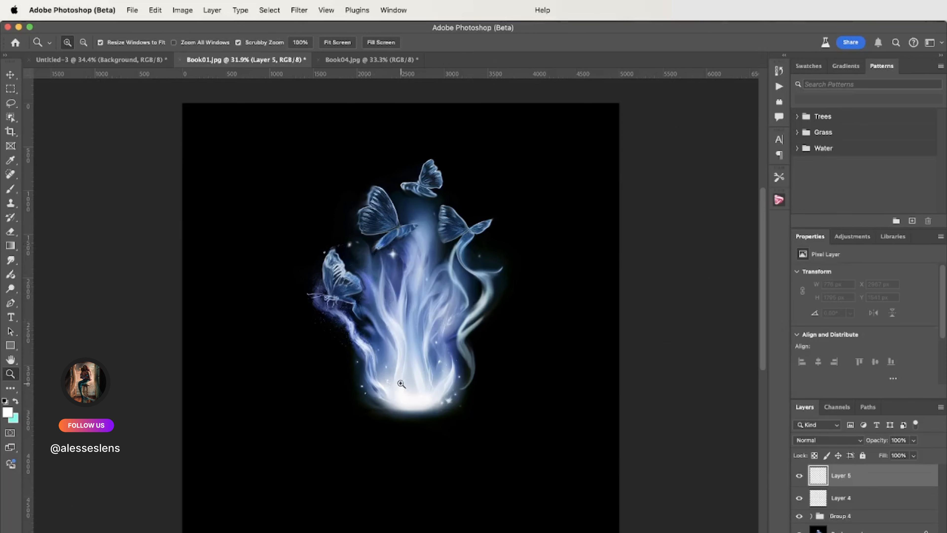
left_click(388, 303)
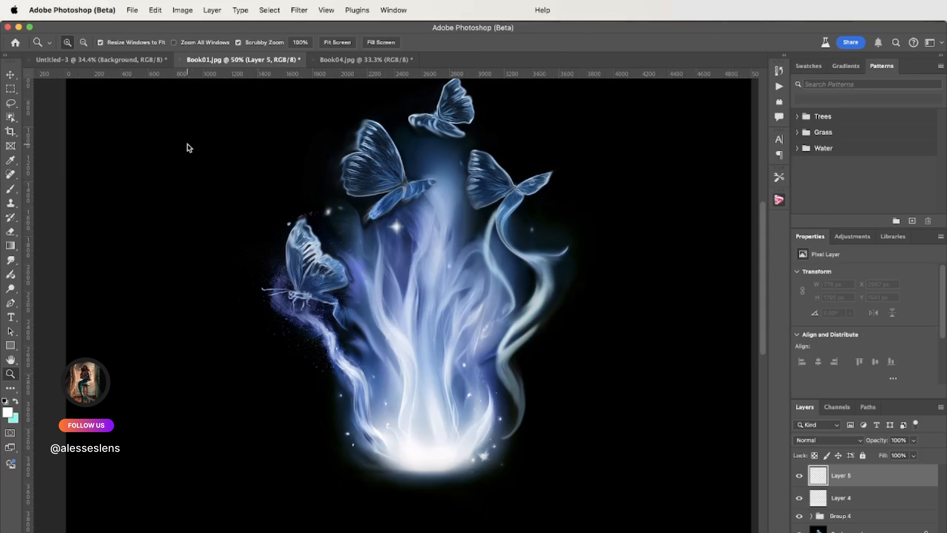
left_click(7, 190)
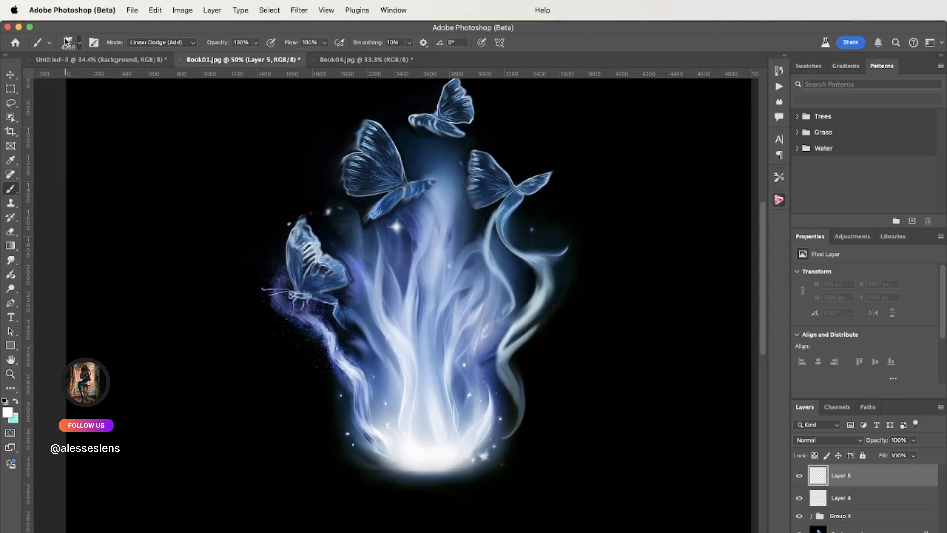
left_click(77, 42)
left_click(38, 144)
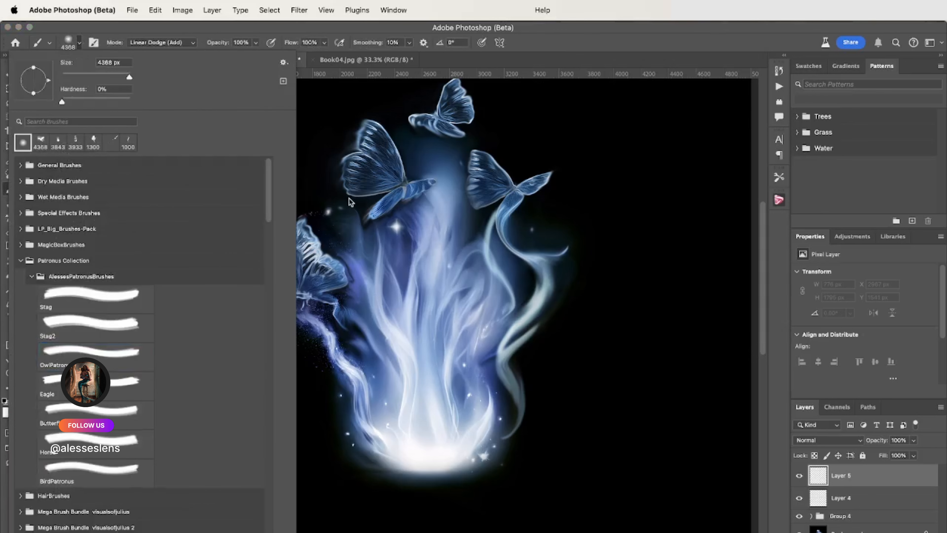
left_click(568, 58)
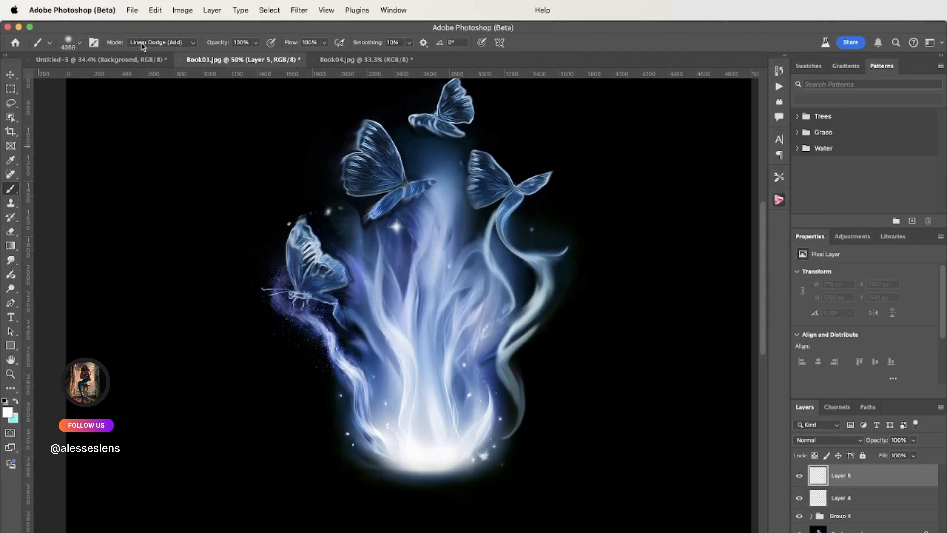
- Set the brush to Linear Dodge (Add) mode with 63% opacity and 36% flow
left_click(193, 43)
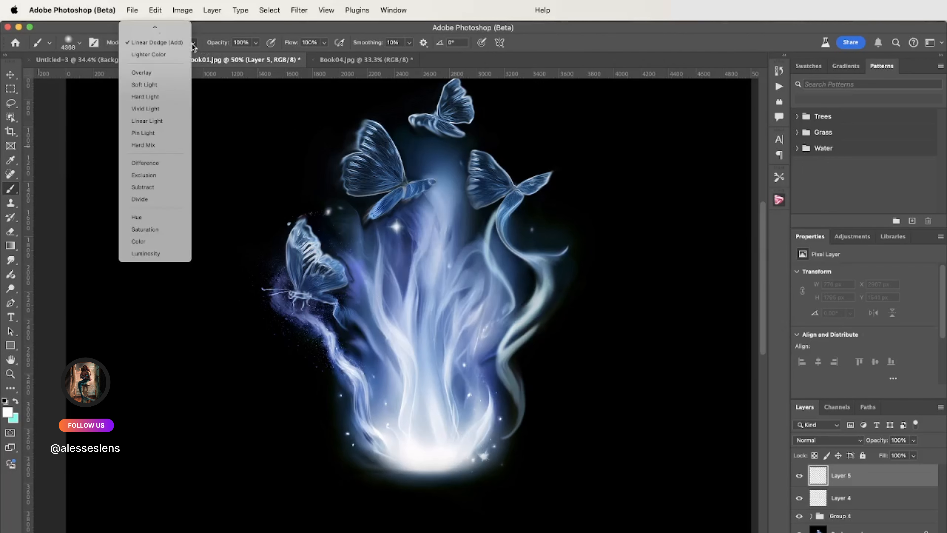
scroll(172, 179, "up", 5)
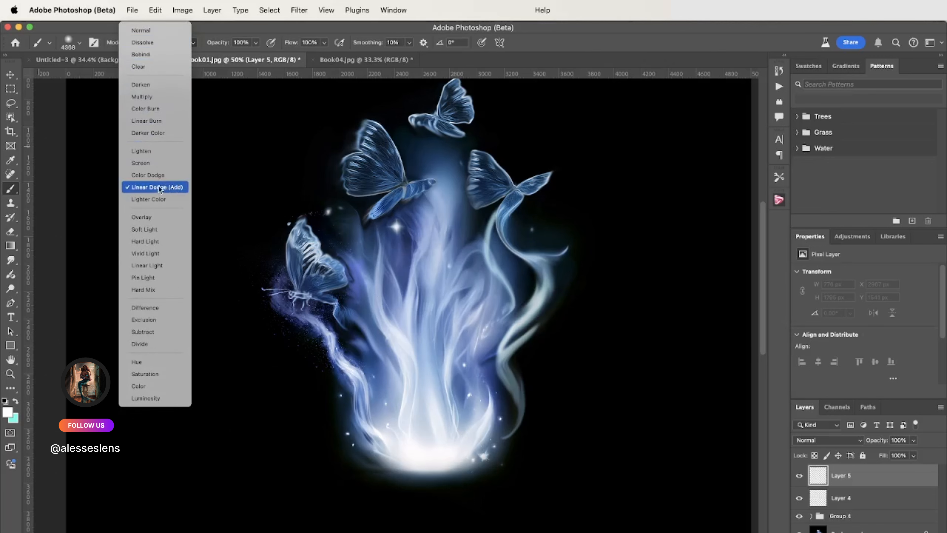
left_click(143, 187)
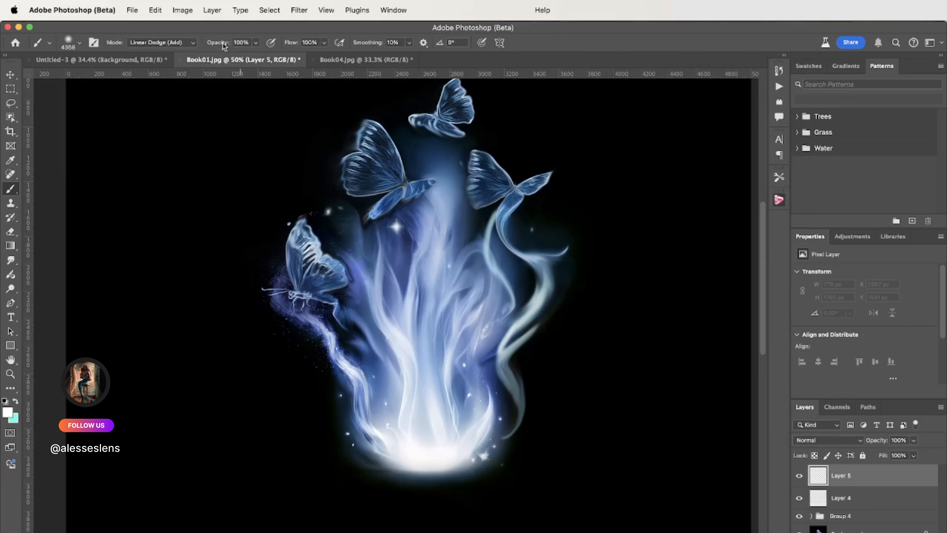
left_click(257, 42)
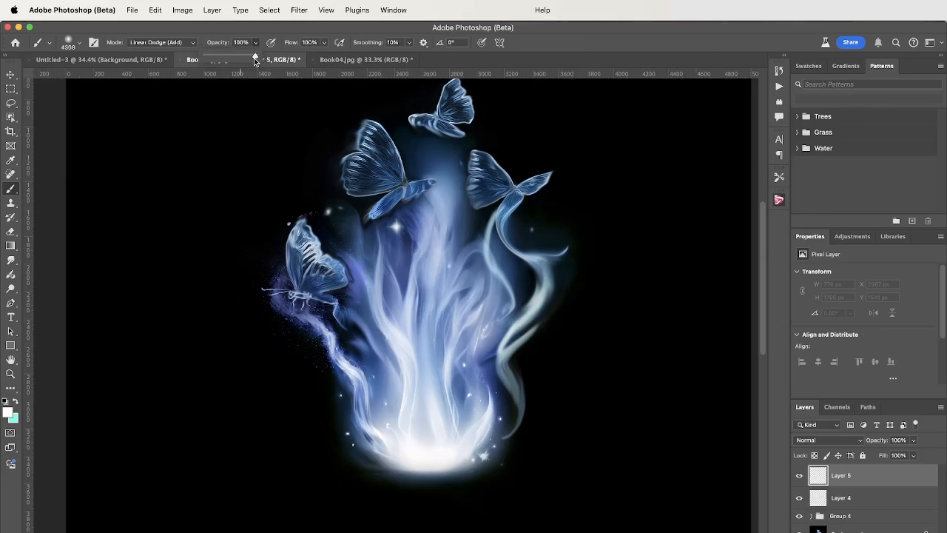
left_click_drag(240, 56, 236, 57)
left_click(324, 43)
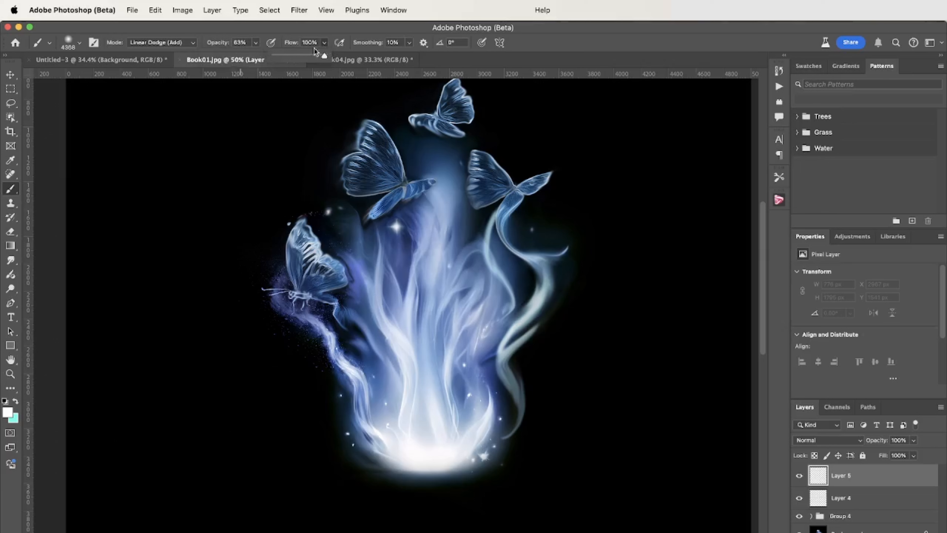
left_click_drag(294, 55, 291, 56)
left_click(167, 202)
left_click(170, 201)
key("super+z")
- Reduce the brush size to 600 px and make turquoise the foreground colour
key("bracketleft")
key("bracketleft")
key("bracketleft")
key("bracketleft")
key("bracketleft")
key("bracketleft")
key("bracketleft")
key("bracketleft")
key("bracketleft")
key("bracketleft")
key("bracketleft")
key("bracketleft")
key("bracketleft")
key("bracketleft")
key("bracketleft")
key("bracketleft")
key("bracketleft")
key("bracketleft")
key("bracketleft")
key("bracketleft")
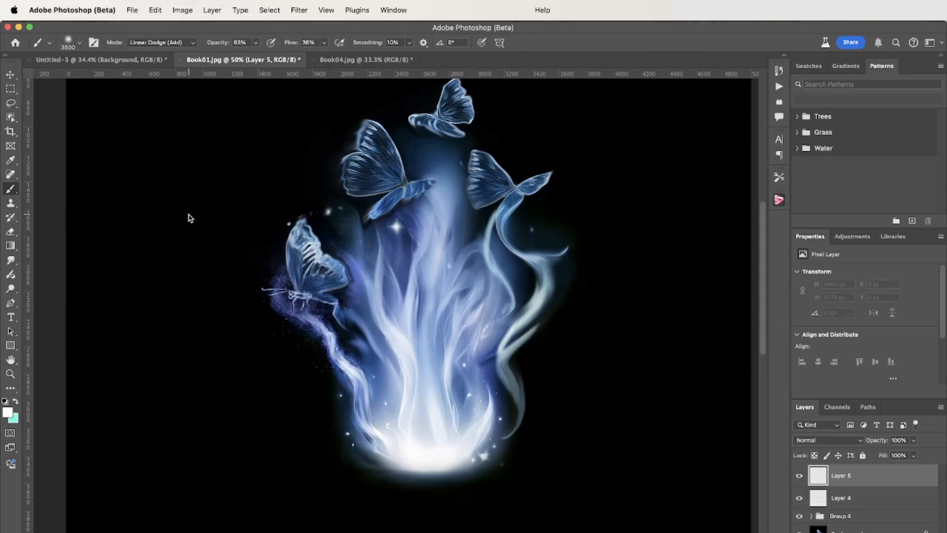
key("bracketleft")
key("bracketleft")
key("bracketleft")
key("bracketleft")
key("bracketleft")
key("bracketleft")
key("bracketleft")
key("bracketleft")
key("x")
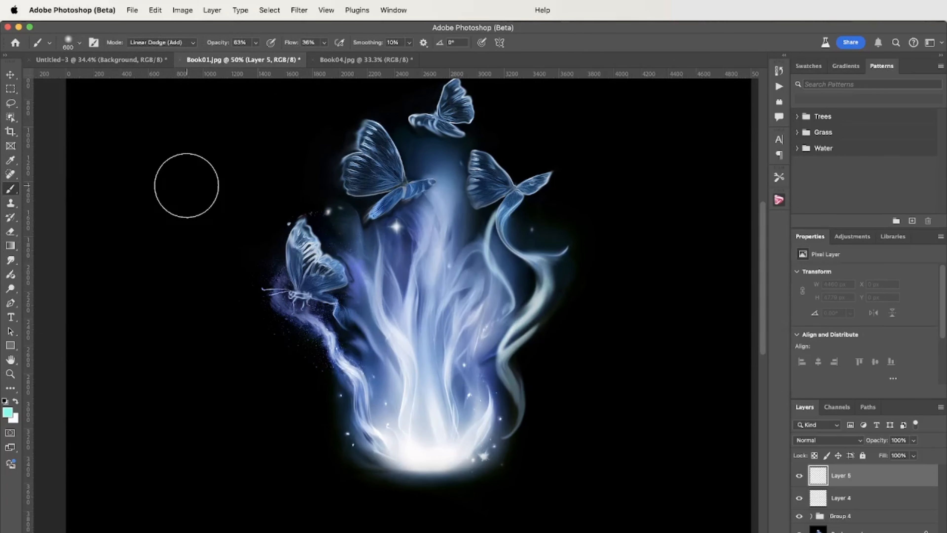
- Try turquoise Linear Dodge strokes on the black area beside the flame, and delete the test layer
mouse_move(184, 164)
left_mouse_down()
mouse_move(186, 218)
mouse_move(167, 245)
mouse_move(163, 180)
mouse_move(149, 172)
mouse_move(163, 220)
mouse_move(165, 208)
mouse_move(153, 238)
mouse_move(156, 198)
mouse_move(153, 298)
left_mouse_up()
mouse_move(173, 418)
left_mouse_down()
mouse_move(111, 386)
mouse_move(135, 422)
mouse_move(179, 444)
mouse_move(176, 423)
mouse_move(203, 440)
mouse_move(205, 456)
mouse_move(150, 384)
mouse_move(194, 496)
left_mouse_up()
key("super+z")
key("super+z")
key("super+z")
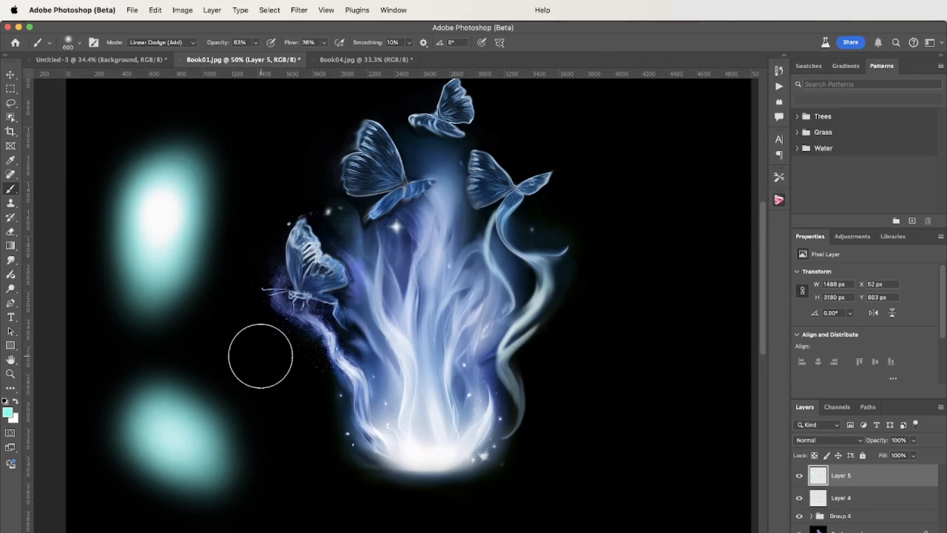
key("super+z")
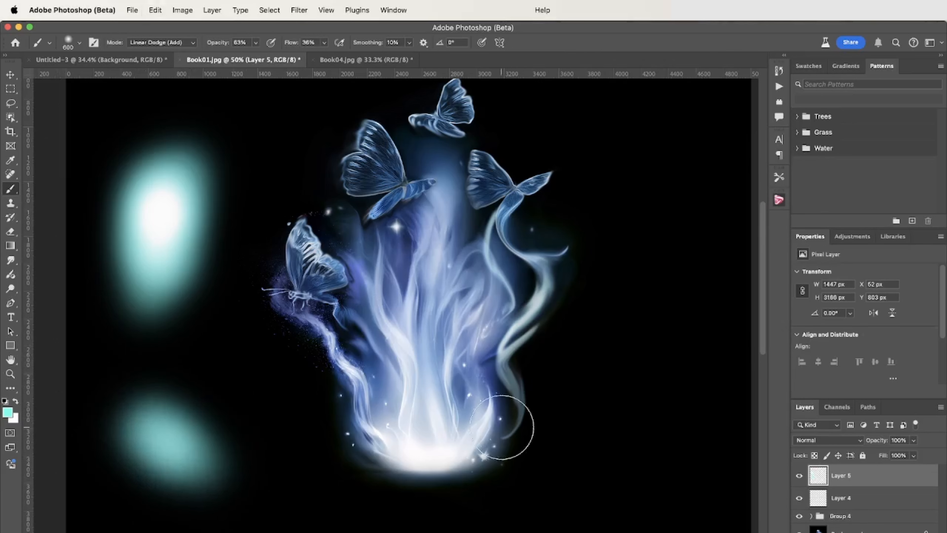
left_click_drag(920, 483, 928, 531)
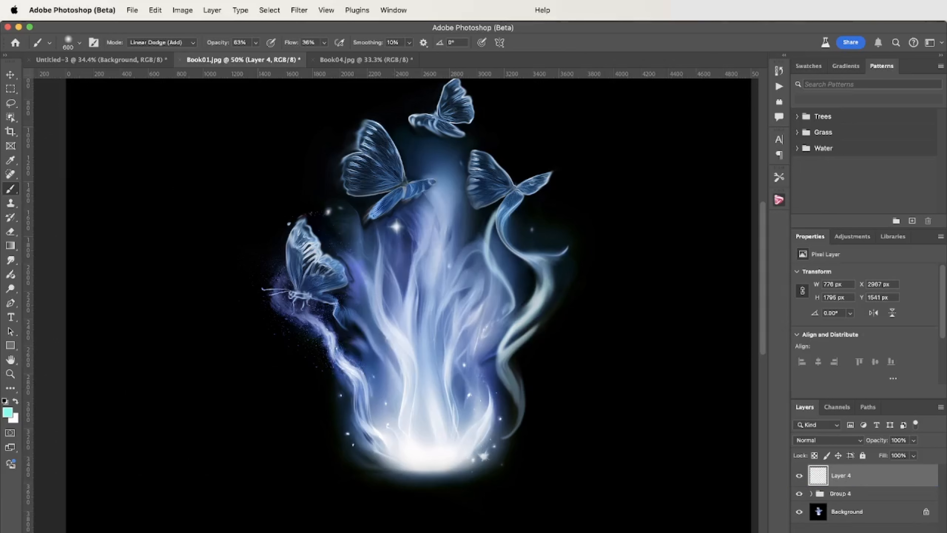
- Add a new layer above Layer 4 and reduce the brush size to 80 px
key("super+shift+alt+n")
key("bracketleft")
key("bracketleft")
key("bracketleft")
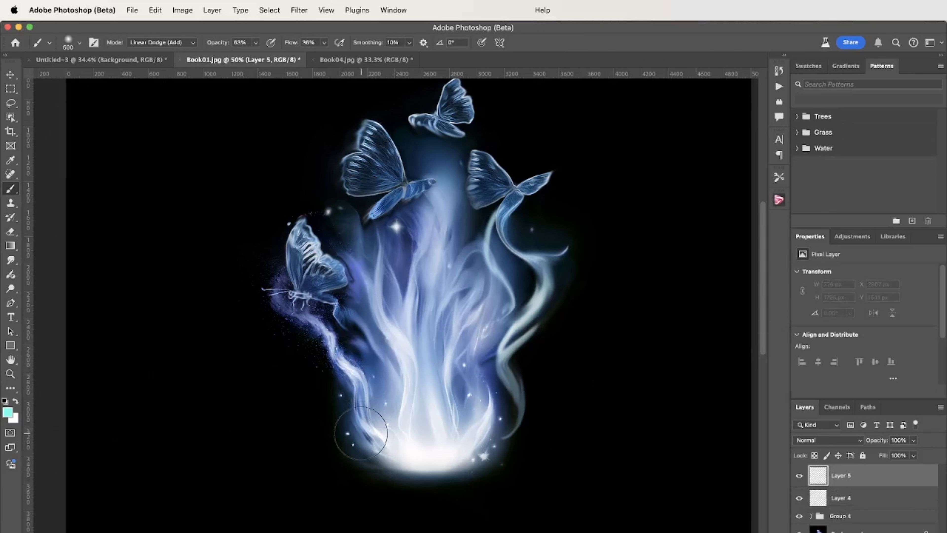
key("bracketleft")
key("bracketleft")
key("bracketleft")
key("bracketleft")
key("bracketleft")
key("bracketleft")
key("bracketleft")
key("bracketleft")
- Sample a blue from the lower body of the large butterfly as the brush colour
left_click(10, 161)
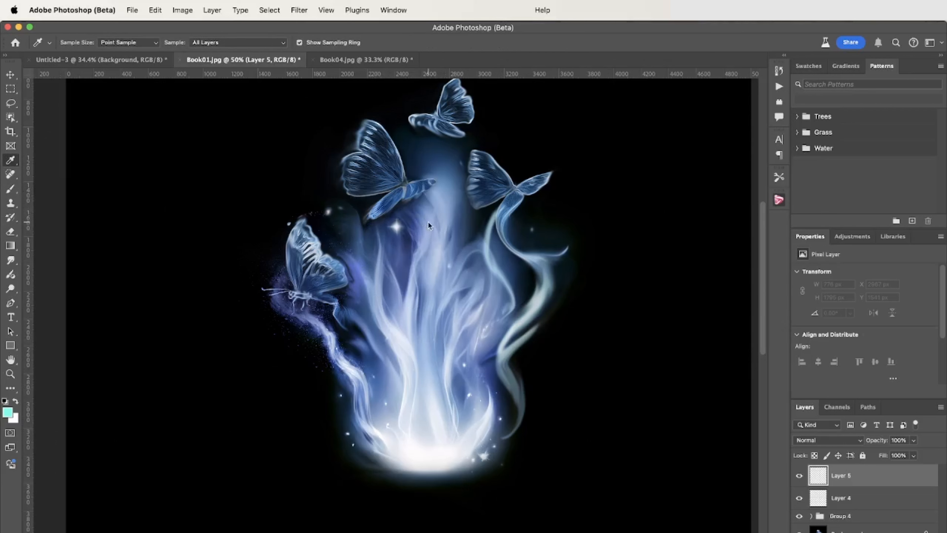
left_click(378, 211)
left_click(381, 207)
left_click(382, 209)
left_click(10, 189)
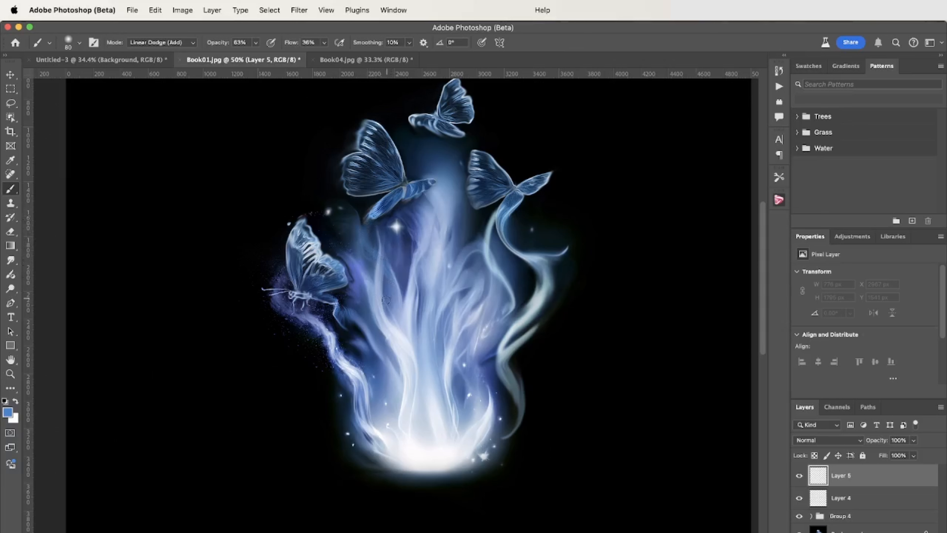
- Paint a wavy blue strand from the large butterfly's tail down to the glowing base of the flame
left_click_drag(386, 300, 396, 383)
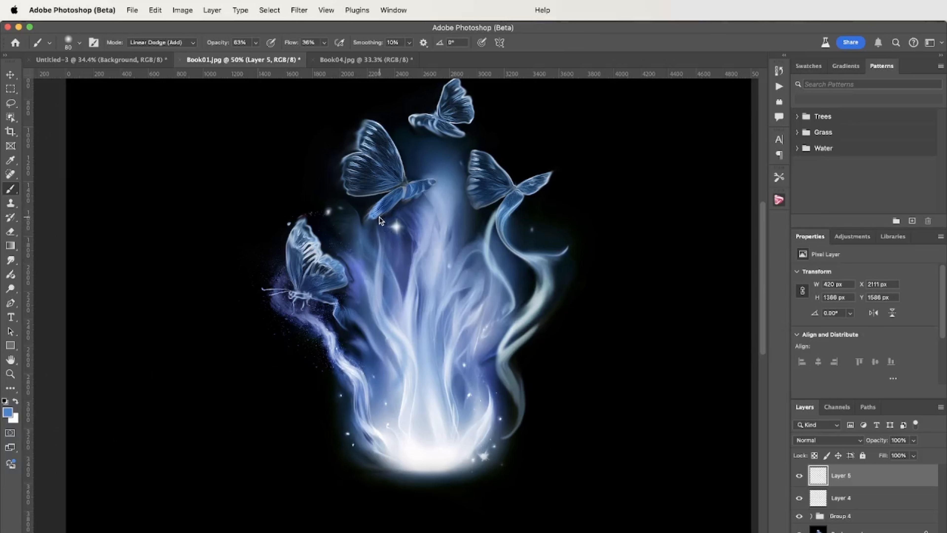
mouse_move(375, 220)
left_mouse_down()
mouse_move(368, 233)
mouse_move(391, 299)
mouse_move(389, 339)
mouse_move(407, 369)
mouse_move(391, 401)
left_mouse_up()
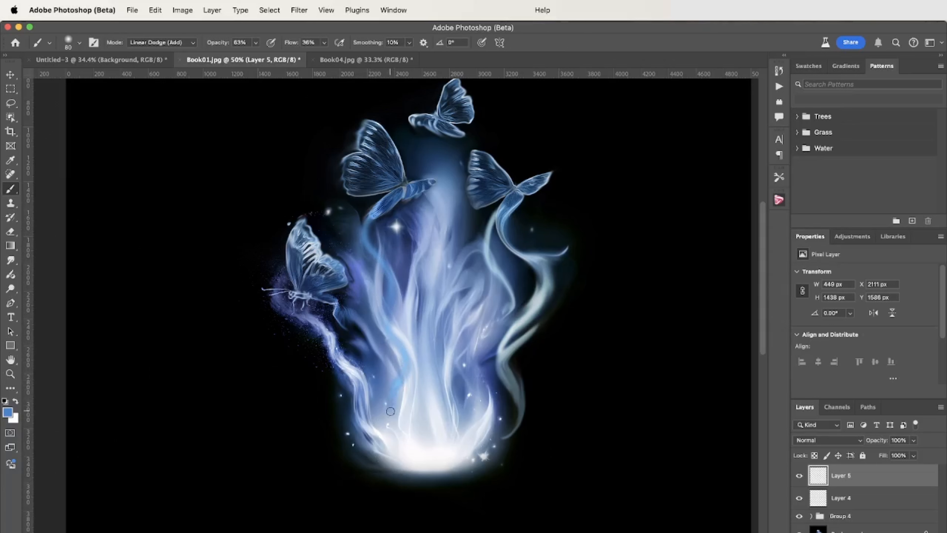
mouse_move(415, 445)
left_mouse_down()
mouse_move(395, 376)
mouse_move(389, 410)
mouse_move(406, 358)
mouse_move(402, 371)
mouse_move(396, 346)
left_mouse_up()
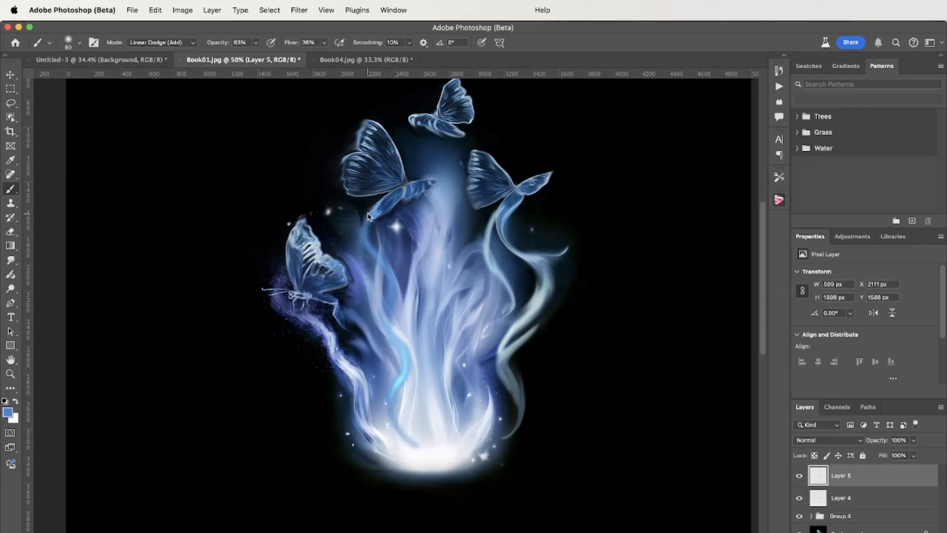
left_click_drag(368, 213, 363, 242)
- Enlarge the brush to 150 px and thicken the upper part of the blue strand below the large butterfly
key("bracketright")
key("bracketright")
mouse_move(363, 234)
left_mouse_down()
mouse_move(388, 275)
mouse_move(397, 336)
left_mouse_up()
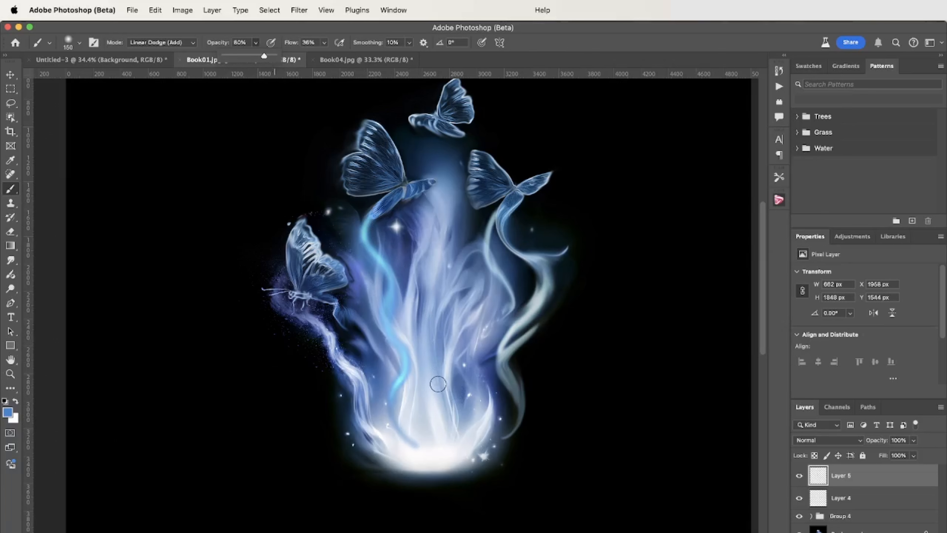
- Set the brush to 80% opacity and 40 px, and paint a thin side strand left of the main blue strand
left_click(437, 383)
key("bracketleft")
key("bracketleft")
key("bracketleft")
key("bracketleft")
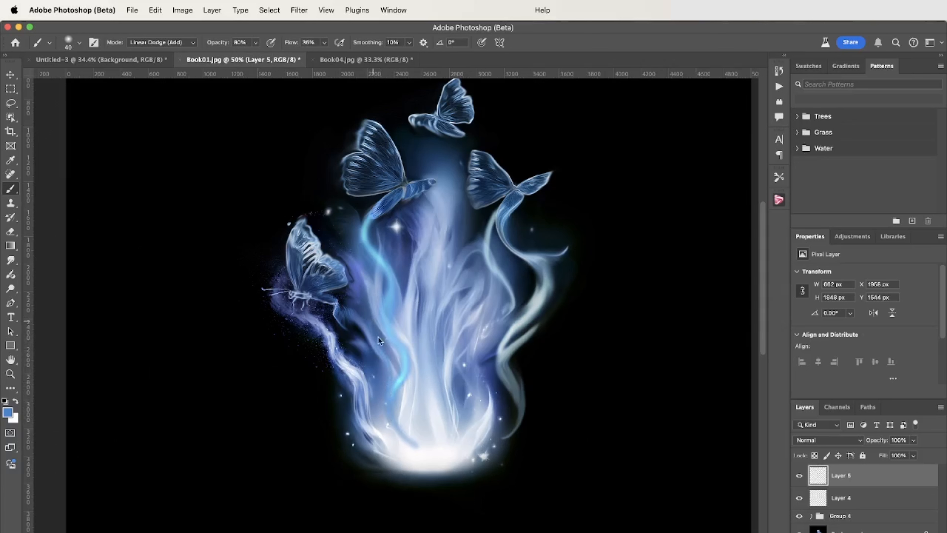
mouse_move(389, 395)
left_mouse_down()
mouse_move(368, 293)
mouse_move(378, 343)
left_mouse_up()
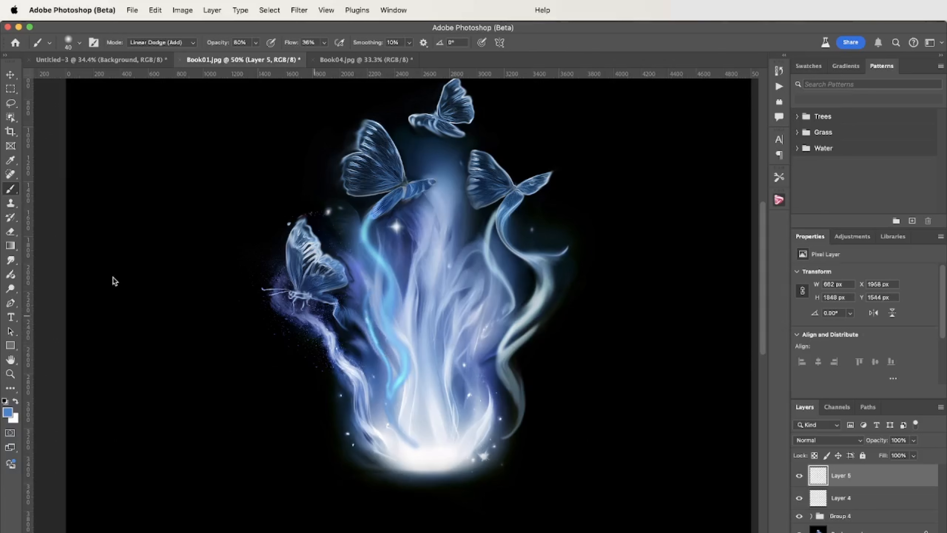
- Sample a deeper blue from the flame beneath the bright star and paint fine strokes left of the thin strand
left_click(10, 159)
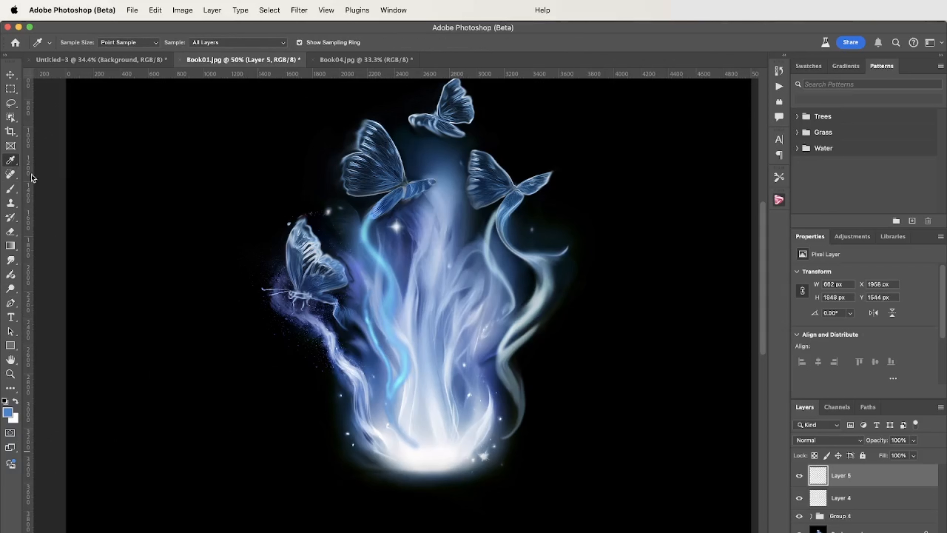
left_click(401, 262)
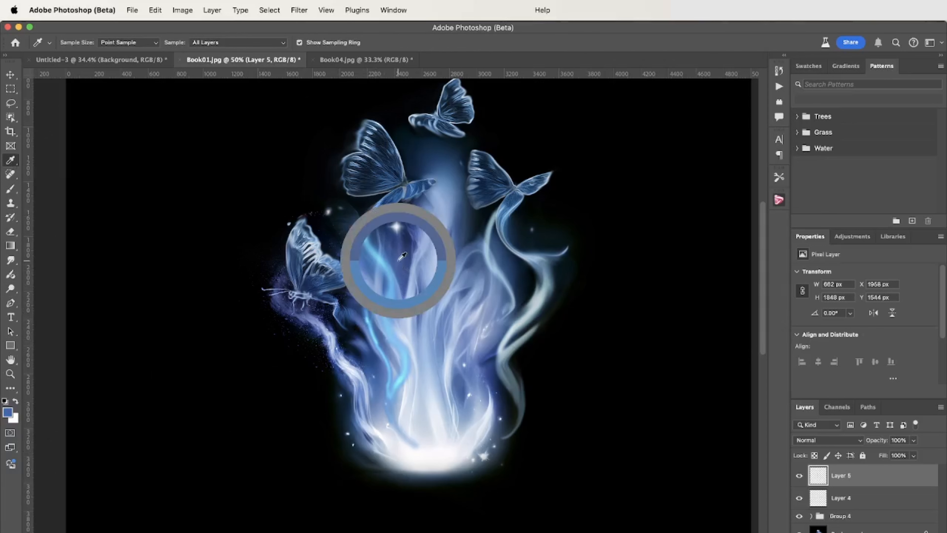
left_click(11, 192)
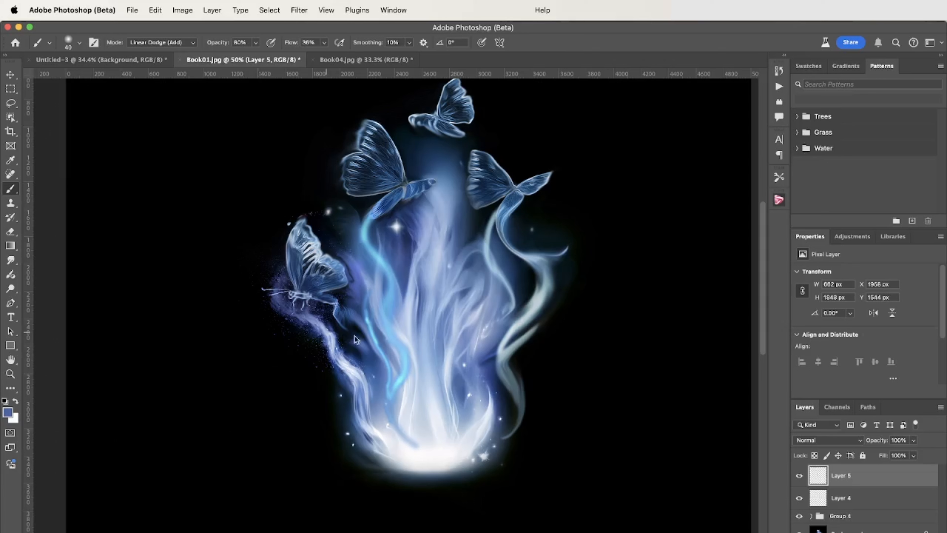
left_click_drag(365, 342, 356, 310)
left_click_drag(376, 364, 359, 335)
- Enlarge the brush to 150 px and brighten the upper and middle parts of the main blue strand
key("bracketright")
key("bracketright")
key("bracketright")
mouse_move(375, 284)
left_mouse_down()
mouse_move(363, 334)
mouse_move(393, 425)
mouse_move(384, 406)
mouse_move(406, 363)
mouse_move(389, 327)
mouse_move(388, 310)
mouse_move(399, 299)
mouse_move(394, 260)
mouse_move(373, 241)
left_mouse_up()
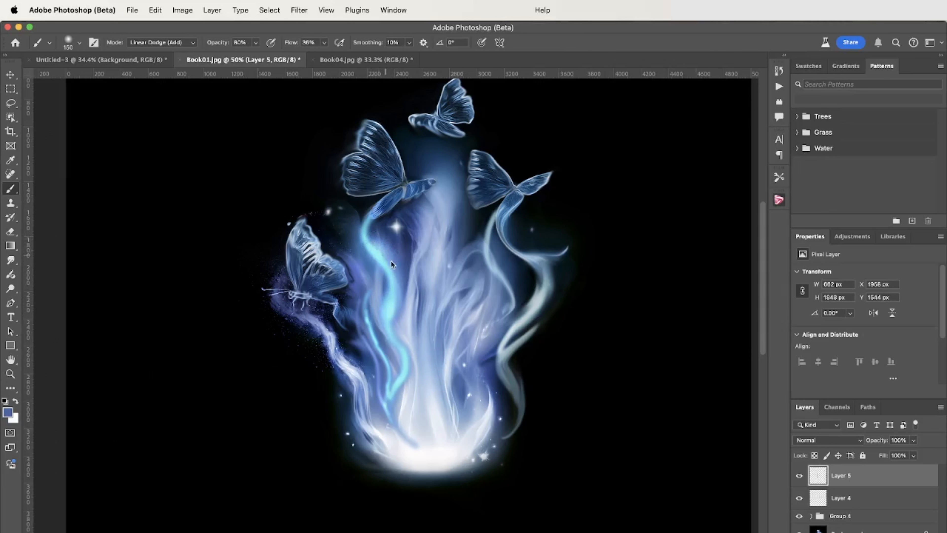
left_click_drag(400, 281, 387, 322)
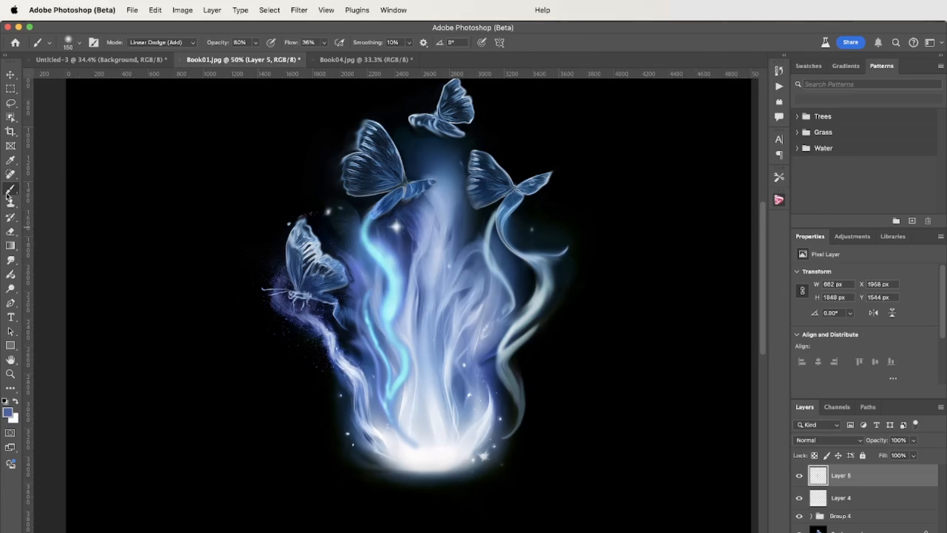
- Set up the Smudge tool with 55% strength and a 100 px brush
left_click(11, 261)
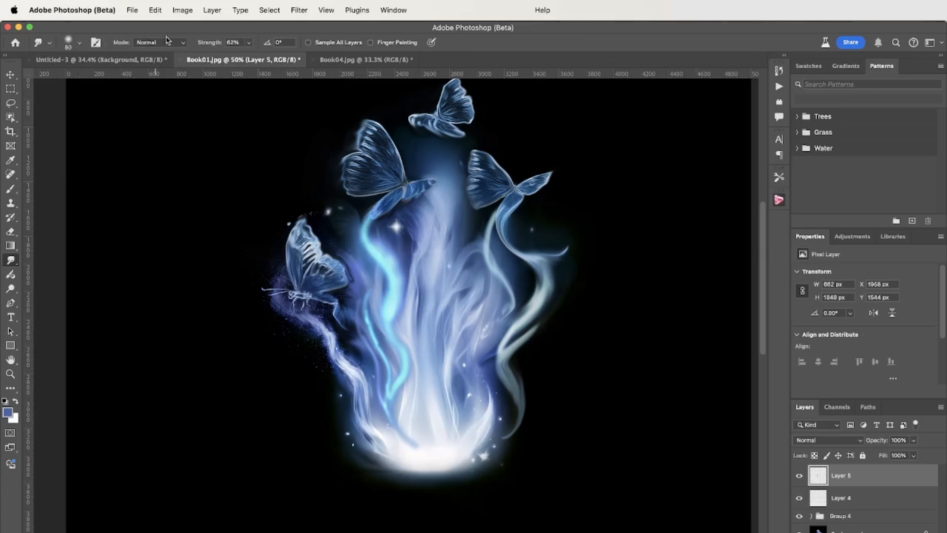
left_click(249, 42)
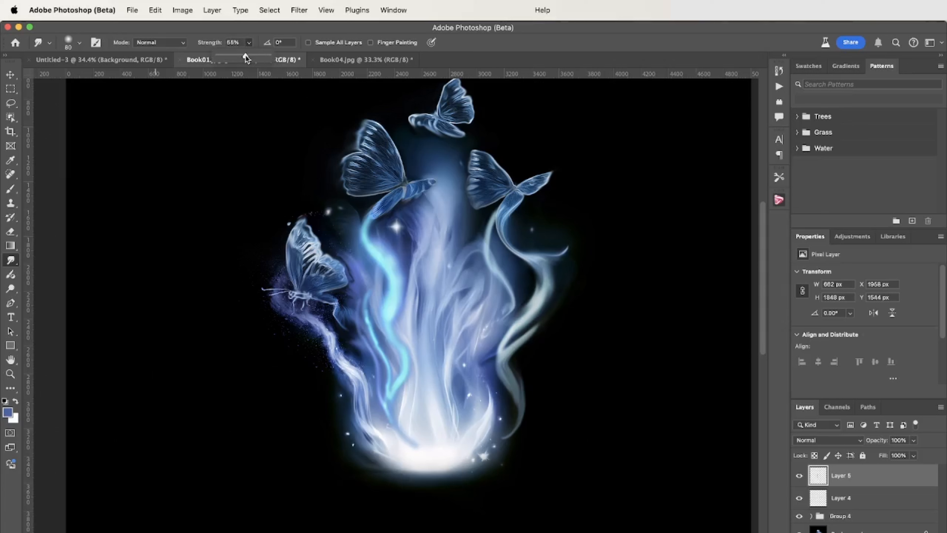
left_click_drag(245, 54, 237, 54)
left_click(518, 56)
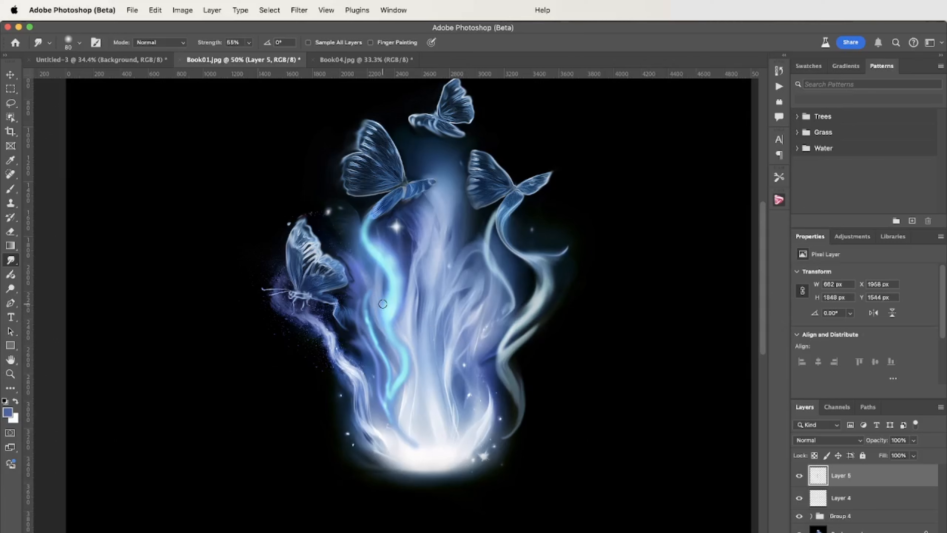
key("bracketright")
key("bracketright")
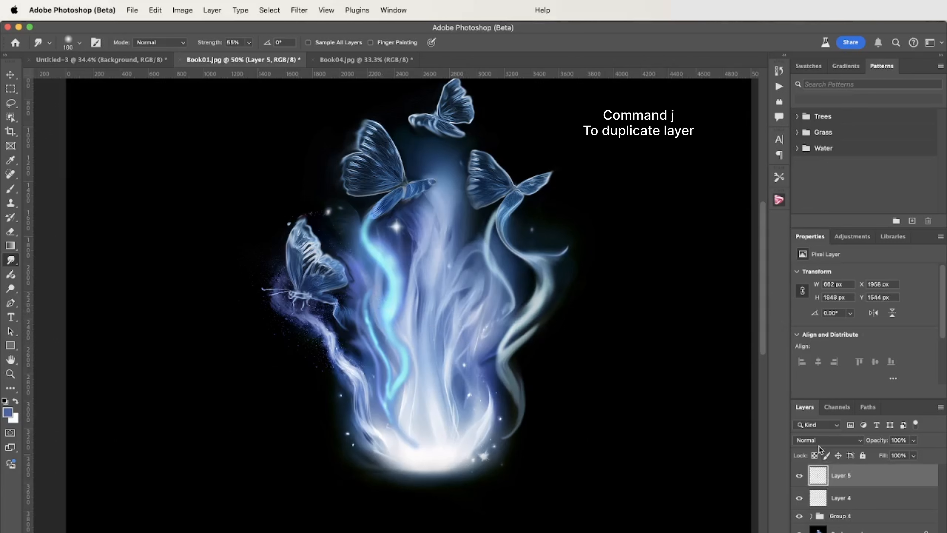
- Duplicate Layer 5 as a backup, hide the copy and make the original Layer 5 active
key("super+j")
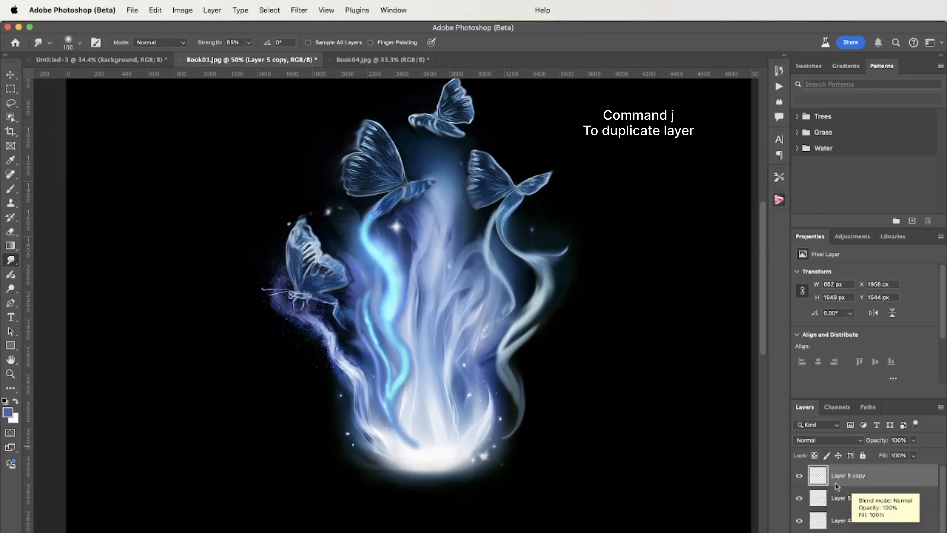
left_click(799, 475)
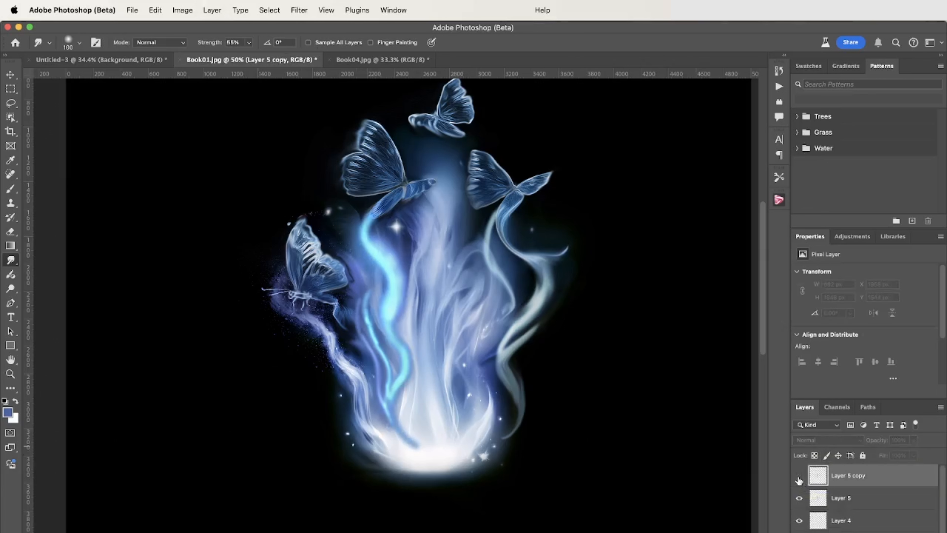
left_click(819, 496)
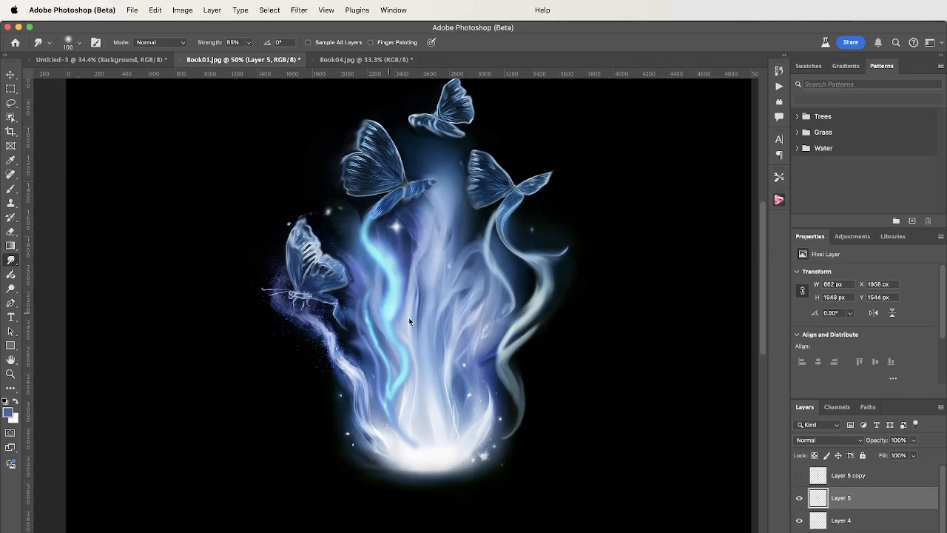
- Smudge the upper end of the thin side strand upward, enlarging the brush to 250 px for the final stroke
key("super+z")
mouse_move(368, 324)
left_mouse_down()
mouse_move(370, 290)
mouse_move(356, 264)
left_mouse_up()
mouse_move(370, 324)
left_mouse_down()
mouse_move(363, 276)
mouse_move(350, 268)
left_mouse_up()
left_click_drag(370, 333, 365, 279)
key("bracketright")
key("bracketright")
key("bracketright")
key("bracketright")
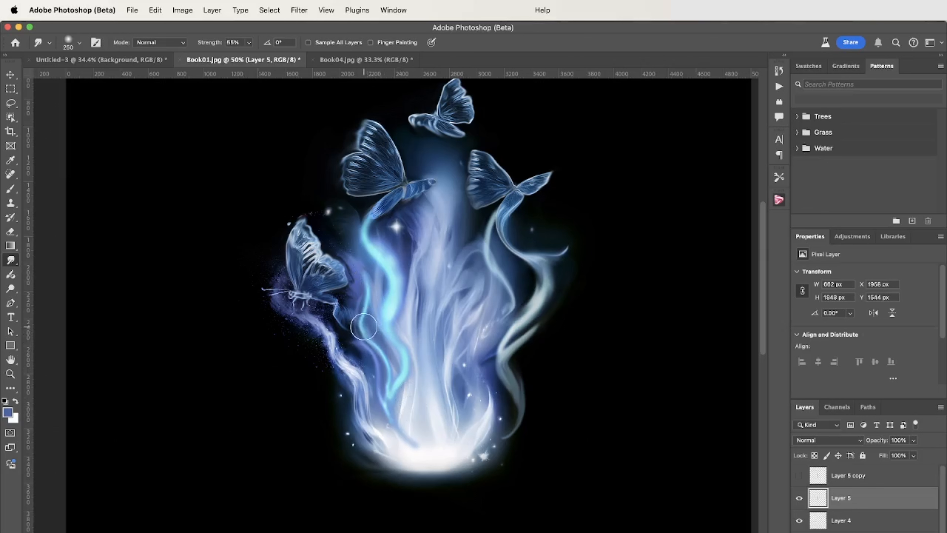
left_click_drag(364, 327, 364, 266)
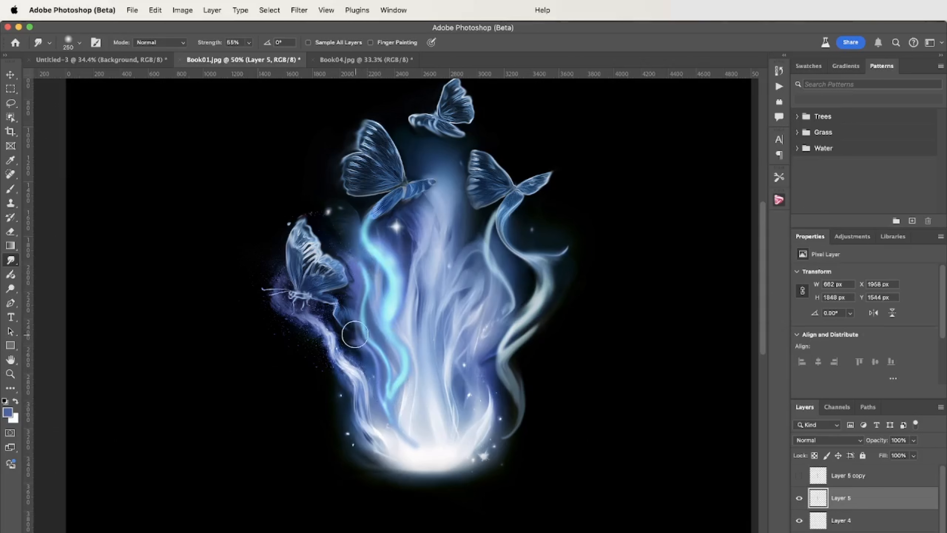
- Smudge the main blue strand's lower end down past the flame base and soften its upper and middle parts
mouse_move(390, 404)
left_mouse_down()
mouse_move(390, 393)
mouse_move(392, 420)
mouse_move(420, 455)
mouse_move(416, 477)
left_mouse_up()
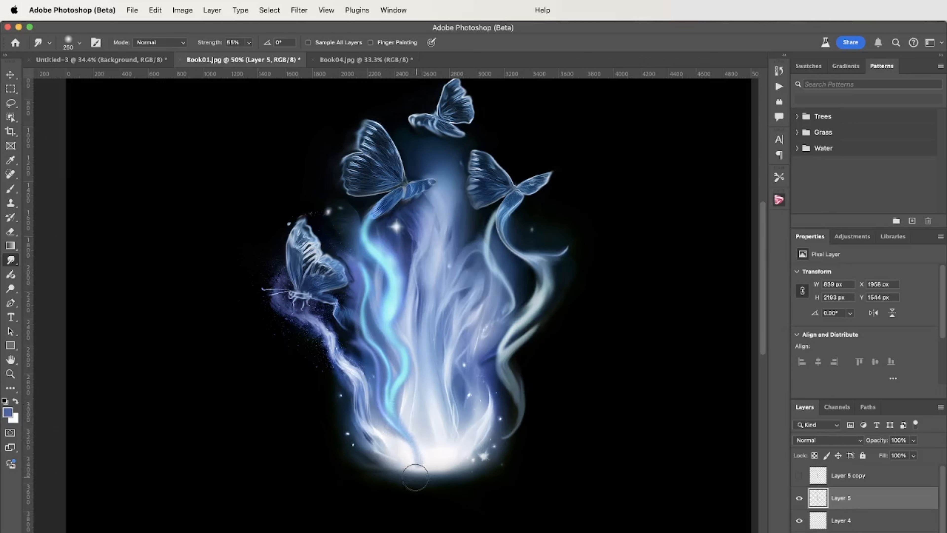
mouse_move(405, 441)
left_mouse_down()
mouse_move(418, 491)
mouse_move(401, 521)
left_mouse_up()
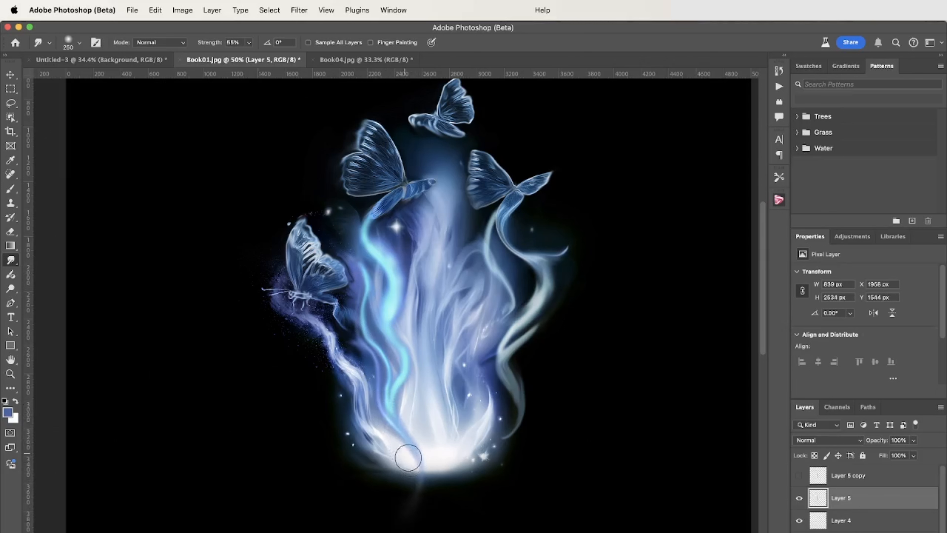
mouse_move(408, 458)
left_mouse_down()
mouse_move(410, 493)
mouse_move(393, 507)
left_mouse_up()
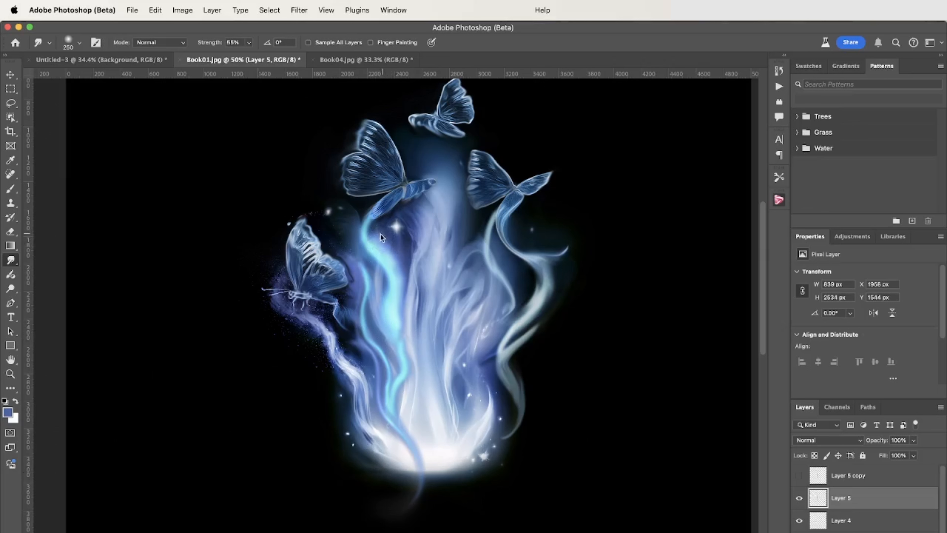
left_click_drag(380, 233, 376, 225)
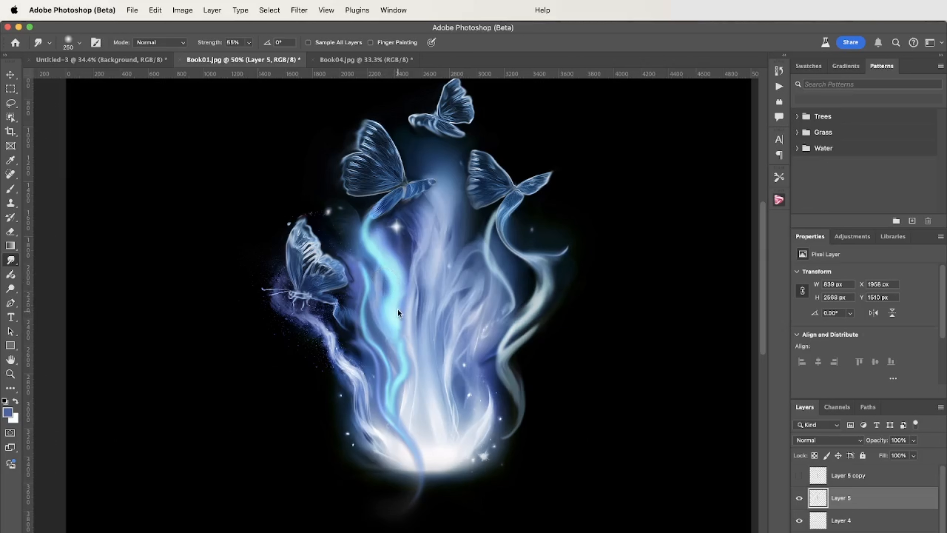
left_click_drag(398, 308, 403, 329)
- Reduce the smudge brush to 100 px and pull fine wisps outward from the main and side strands
key("bracketleft")
key("bracketleft")
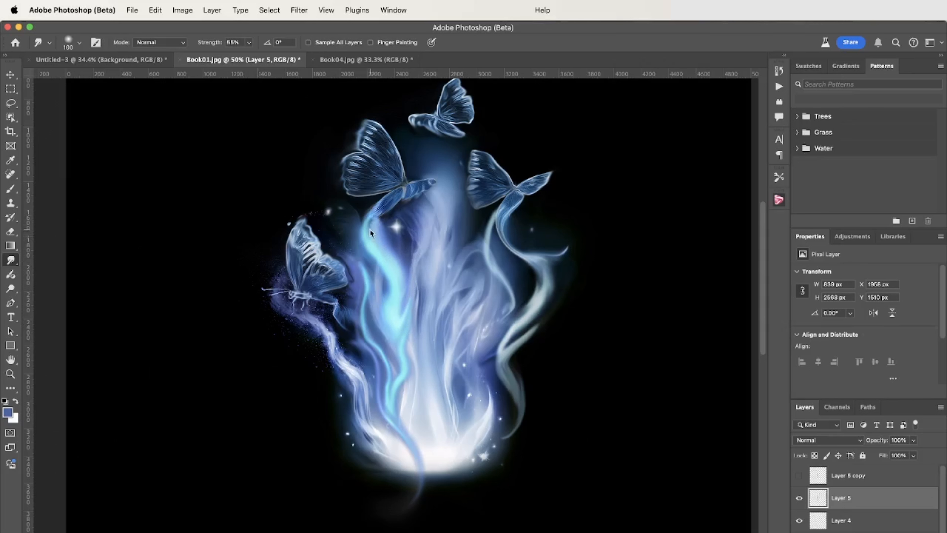
left_click_drag(405, 201, 405, 203)
left_click_drag(413, 290, 450, 225)
mouse_move(382, 426)
left_mouse_down()
mouse_move(389, 454)
mouse_move(375, 405)
mouse_move(384, 440)
mouse_move(377, 469)
mouse_move(380, 432)
mouse_move(388, 470)
mouse_move(401, 446)
mouse_move(388, 439)
mouse_move(376, 468)
mouse_move(387, 441)
mouse_move(388, 472)
left_mouse_up()
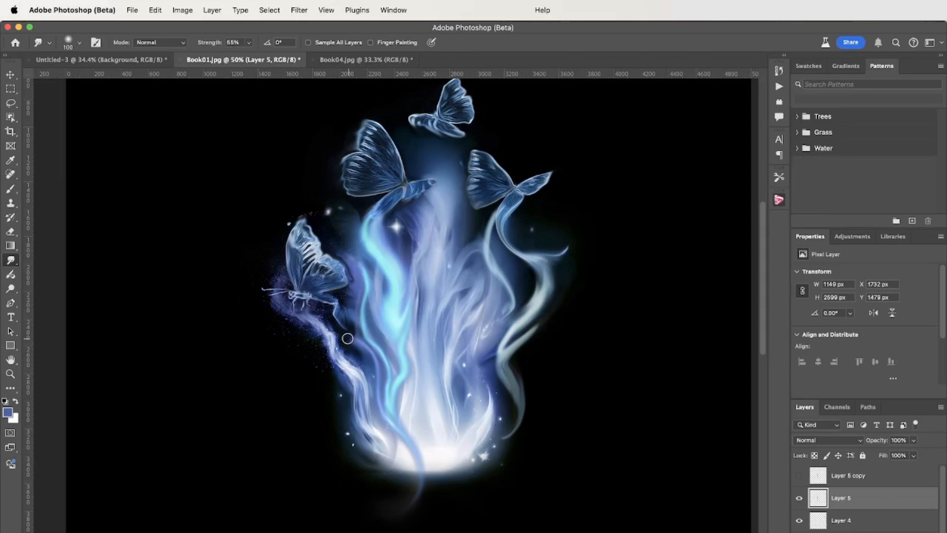
left_click_drag(340, 341, 304, 318)
- Add a Hue/Saturation adjustment above Layer 5 and clip it to that layer
left_click(851, 239)
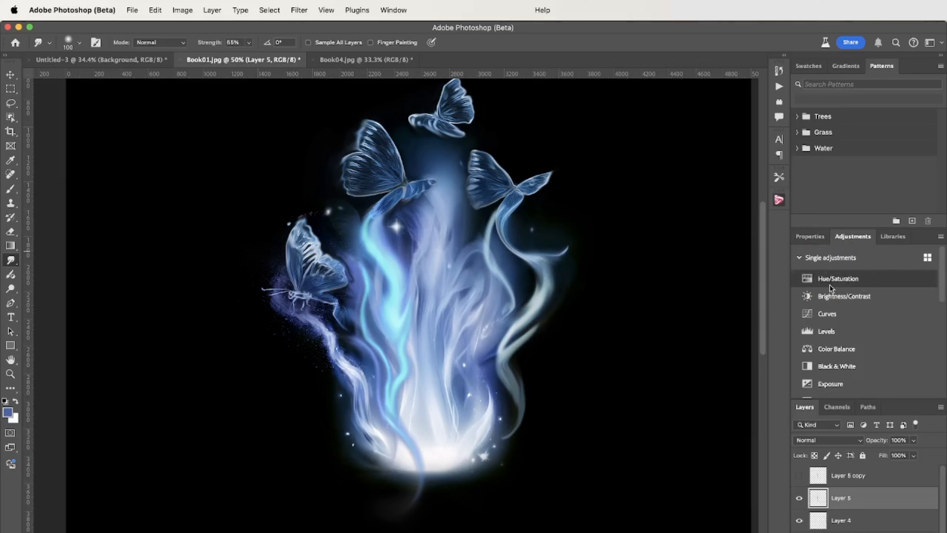
left_click(847, 276)
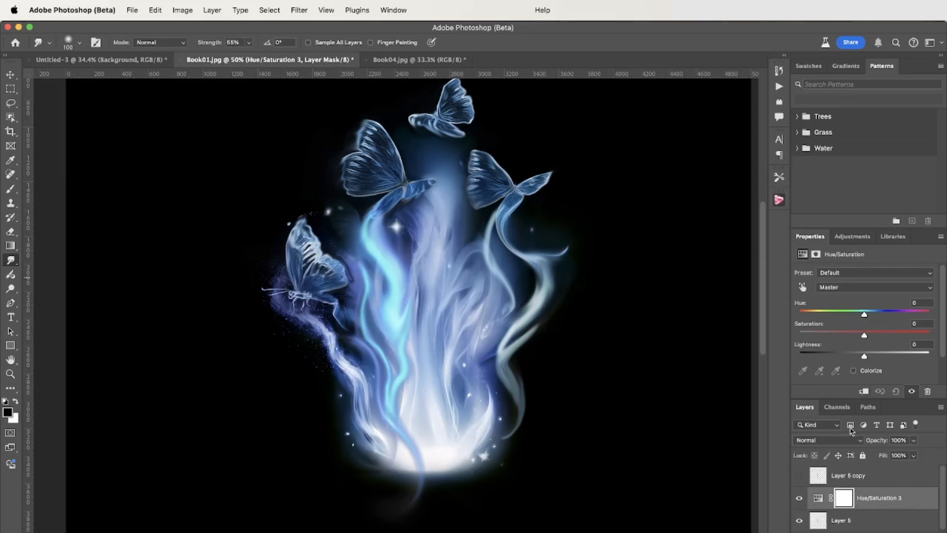
left_click(864, 392)
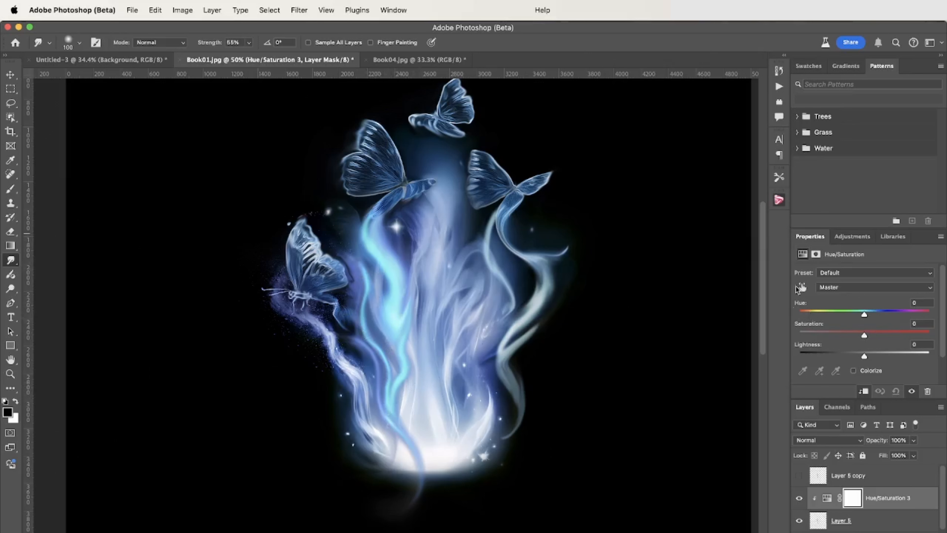
- Try a hue of +12 and a saturation of -38 on the strands' Hue/Saturation adjustment
mouse_move(865, 314)
left_mouse_down()
mouse_move(878, 313)
mouse_move(857, 313)
mouse_move(871, 312)
left_mouse_up()
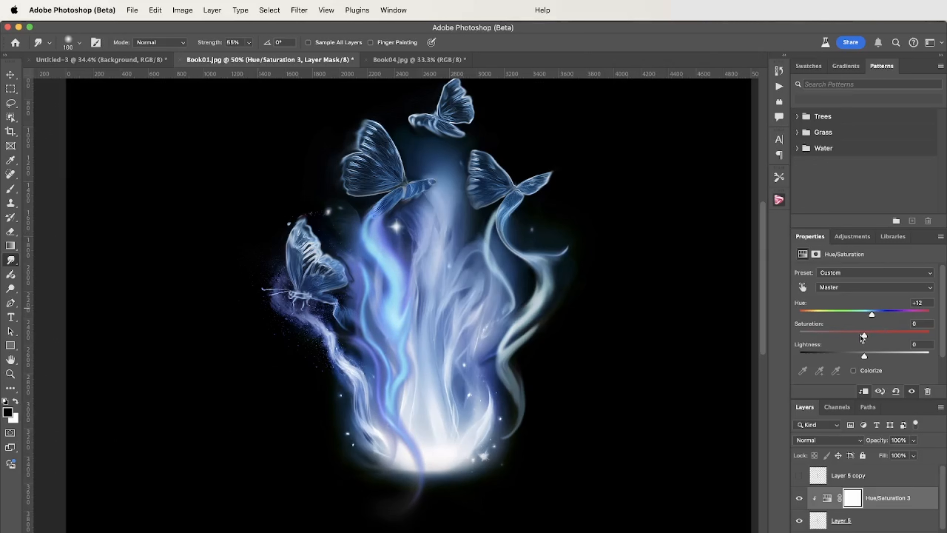
left_click_drag(864, 336, 840, 334)
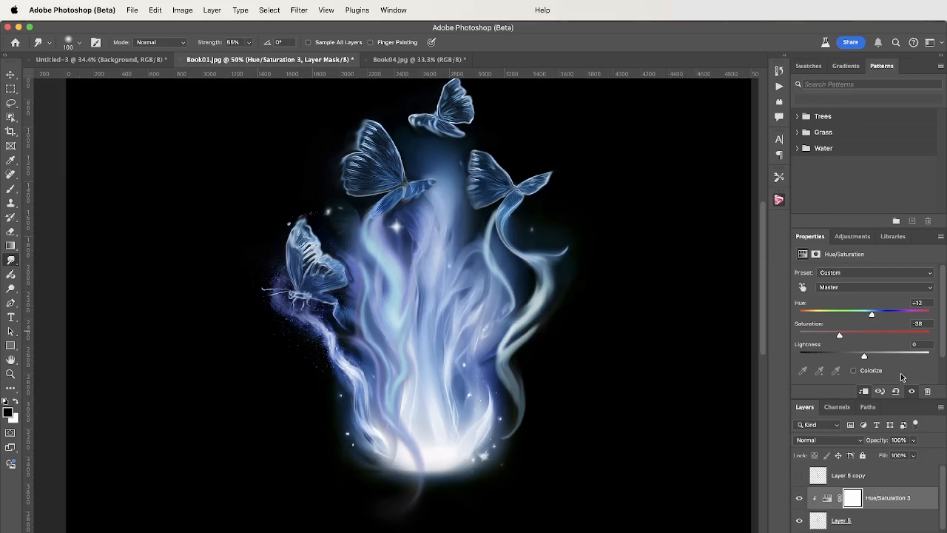
- Colorize the strands with hue 216 and saturation 36, and compare the result with the adjustment hidden and shown
left_click(854, 372)
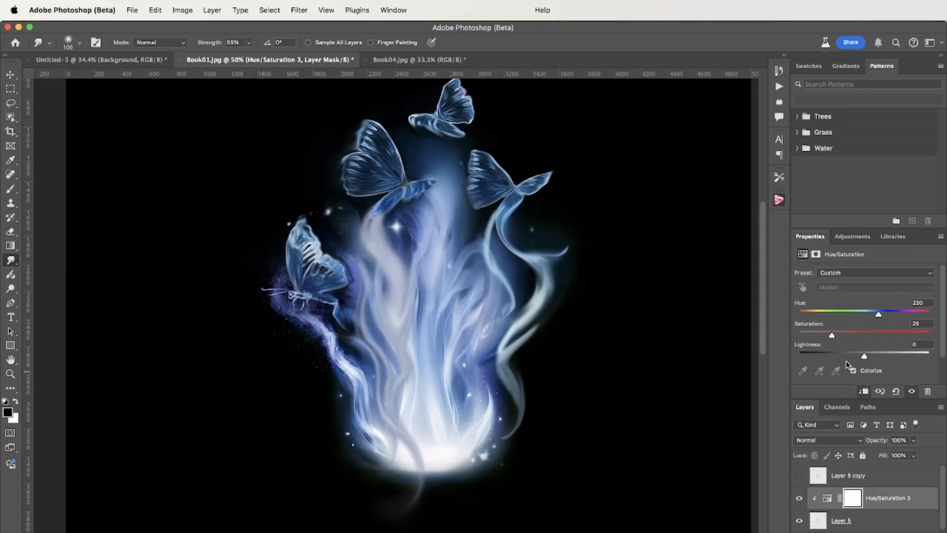
left_click_drag(878, 315, 895, 315)
left_click_drag(829, 335, 845, 335)
left_click_drag(894, 315, 894, 316)
mouse_move(881, 315)
left_mouse_down()
mouse_move(870, 312)
mouse_move(878, 312)
left_mouse_up()
left_click(799, 500)
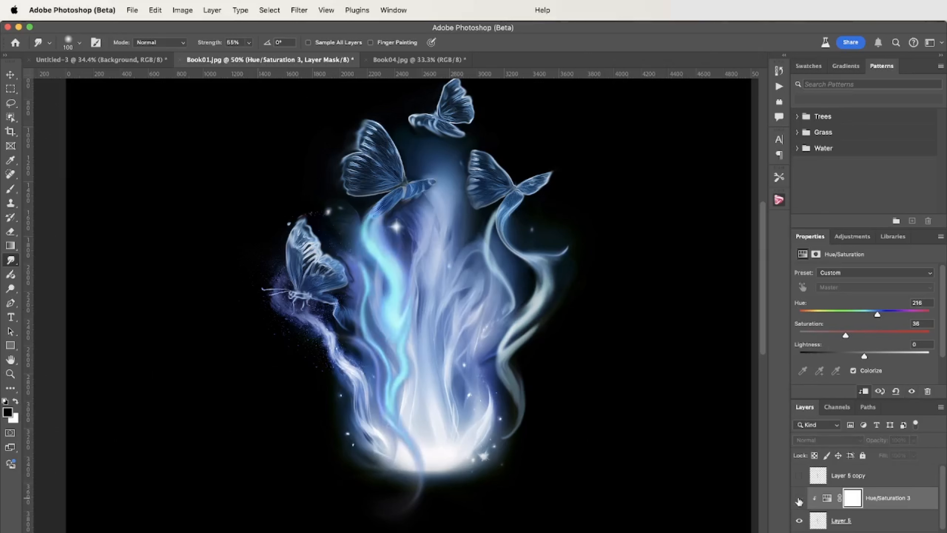
left_click(799, 501)
left_click(799, 500)
left_click(799, 501)
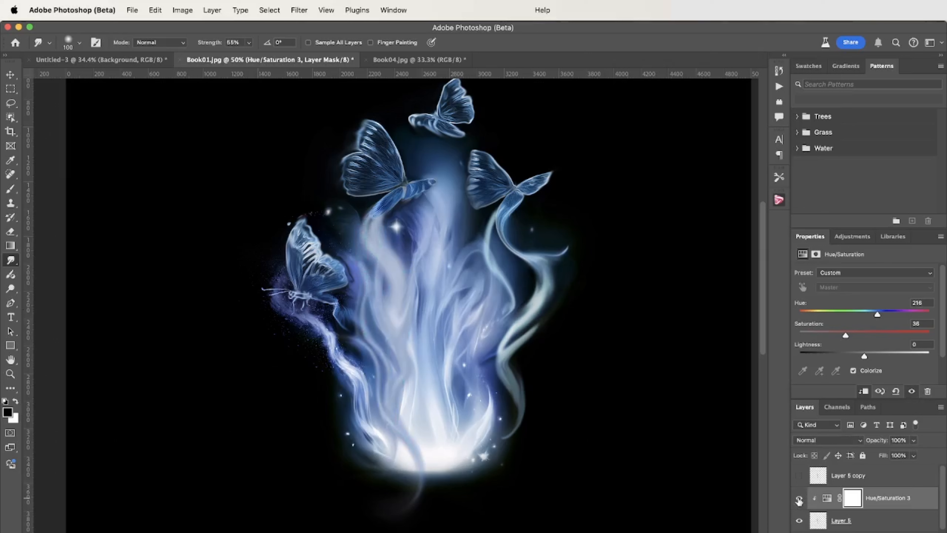
left_click(799, 501)
left_click(799, 501)
- Raise the adjustment's saturation to 58 and lightness to +3, and compare the strands with and without it
mouse_move(866, 335)
left_mouse_down()
mouse_move(906, 336)
mouse_move(875, 337)
mouse_move(862, 356)
mouse_move(873, 355)
mouse_move(866, 348)
left_mouse_up()
left_click(799, 500)
left_click(799, 499)
- Duplicate Layer 5 again and set the new copy's blend mode to Overlay
left_click(851, 523)
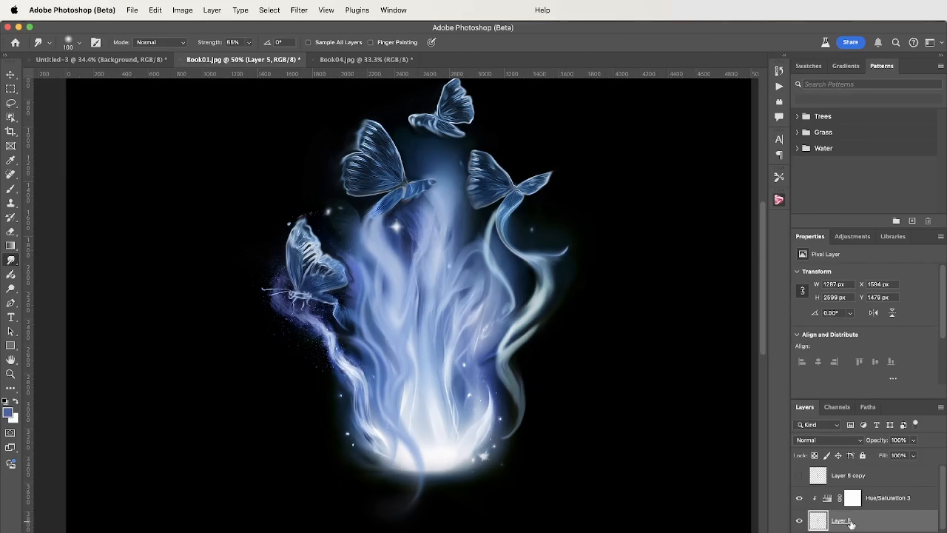
key("ctrl+j")
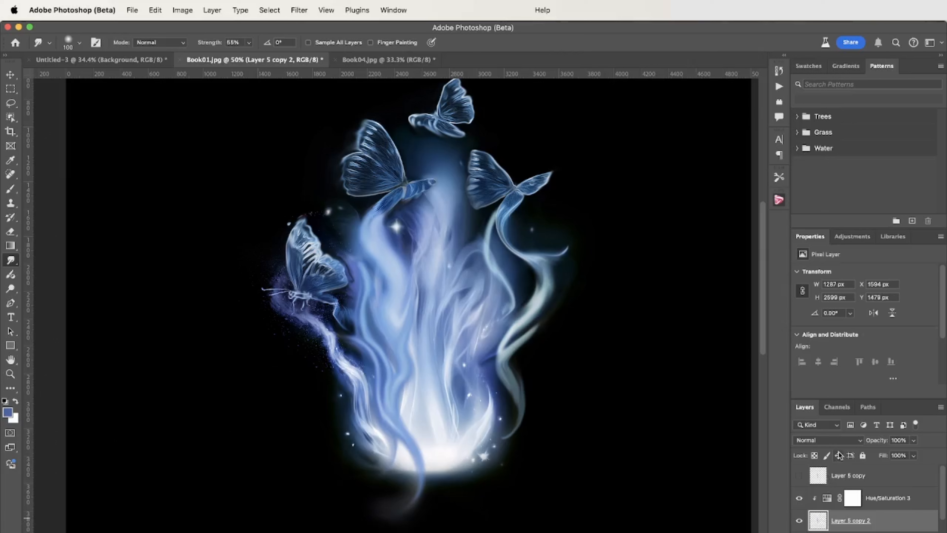
left_click(822, 440)
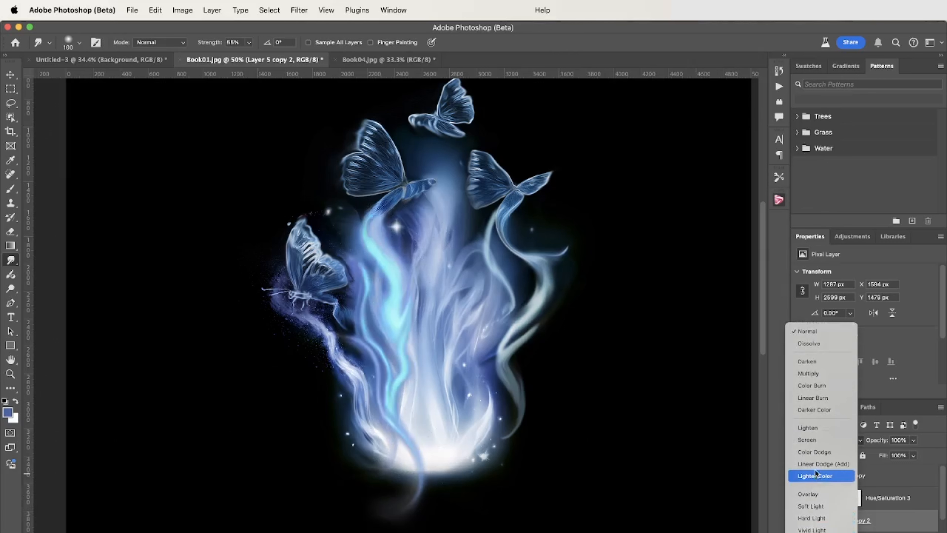
left_click(814, 492)
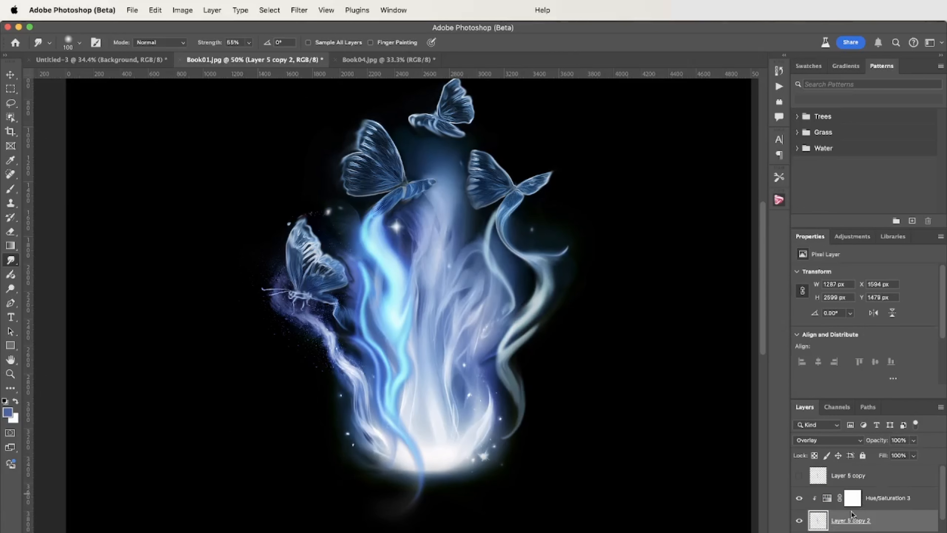
- Move the Hue/Saturation adjustment below Layer 5 copy 2 and clip it to Layer 5
left_click_drag(878, 496, 873, 529)
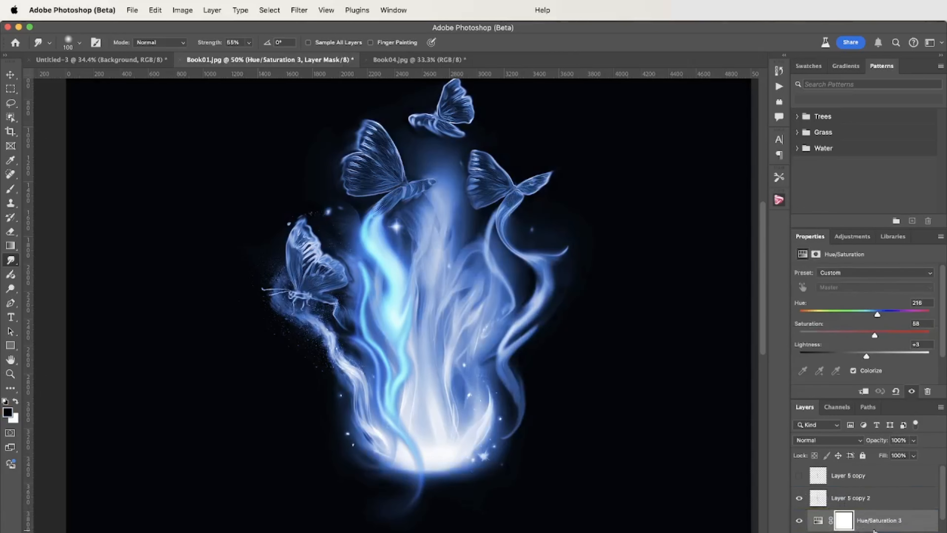
left_click(864, 391)
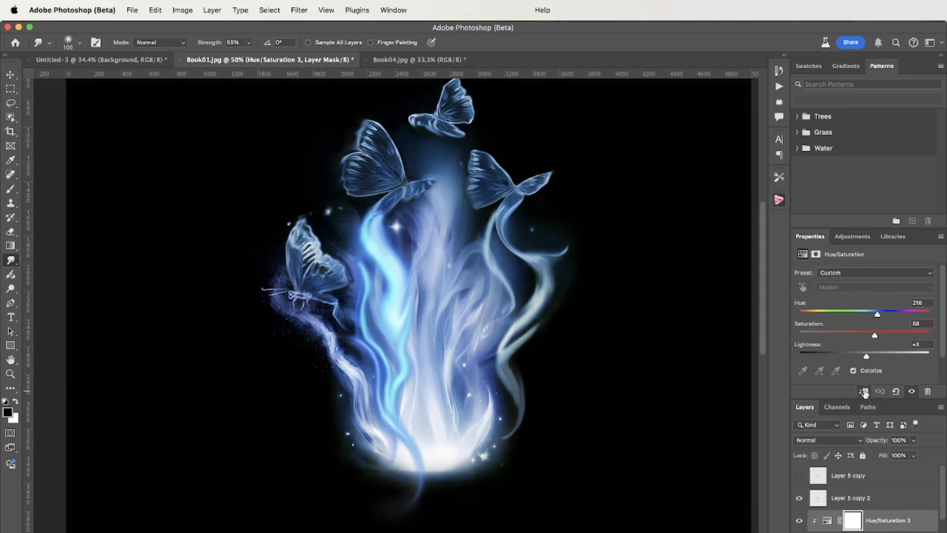
- Lower the opacity of the Overlay layer, Layer 5 copy 2, to 73%
left_click(832, 502)
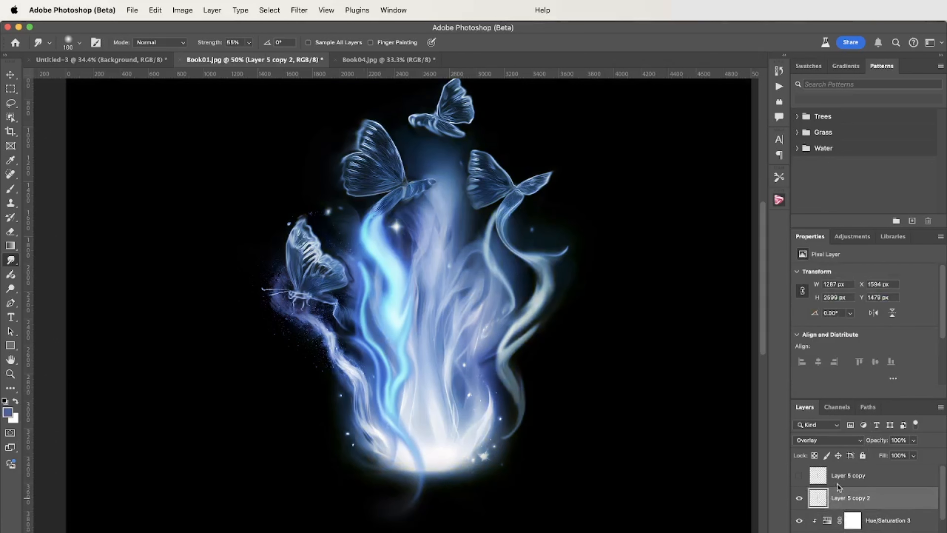
left_click(914, 440)
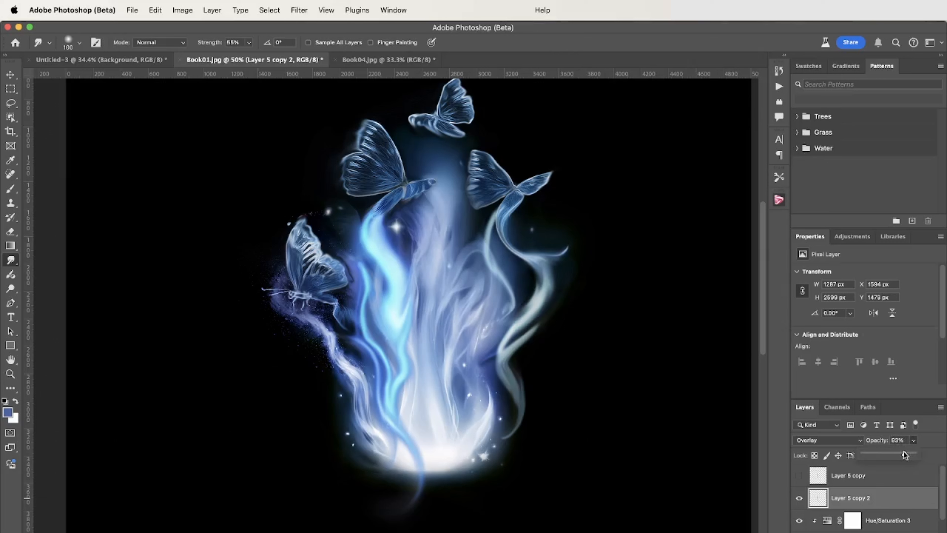
left_click_drag(905, 454, 900, 452)
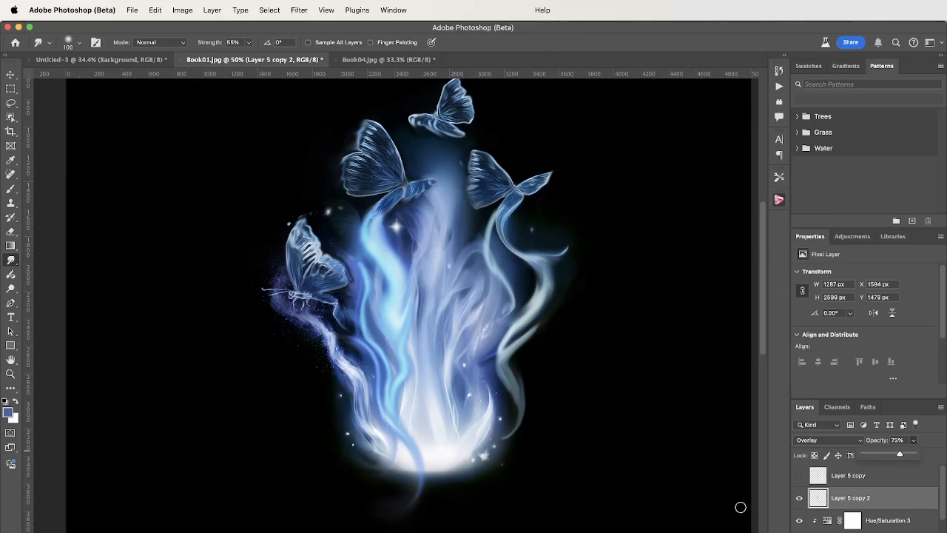